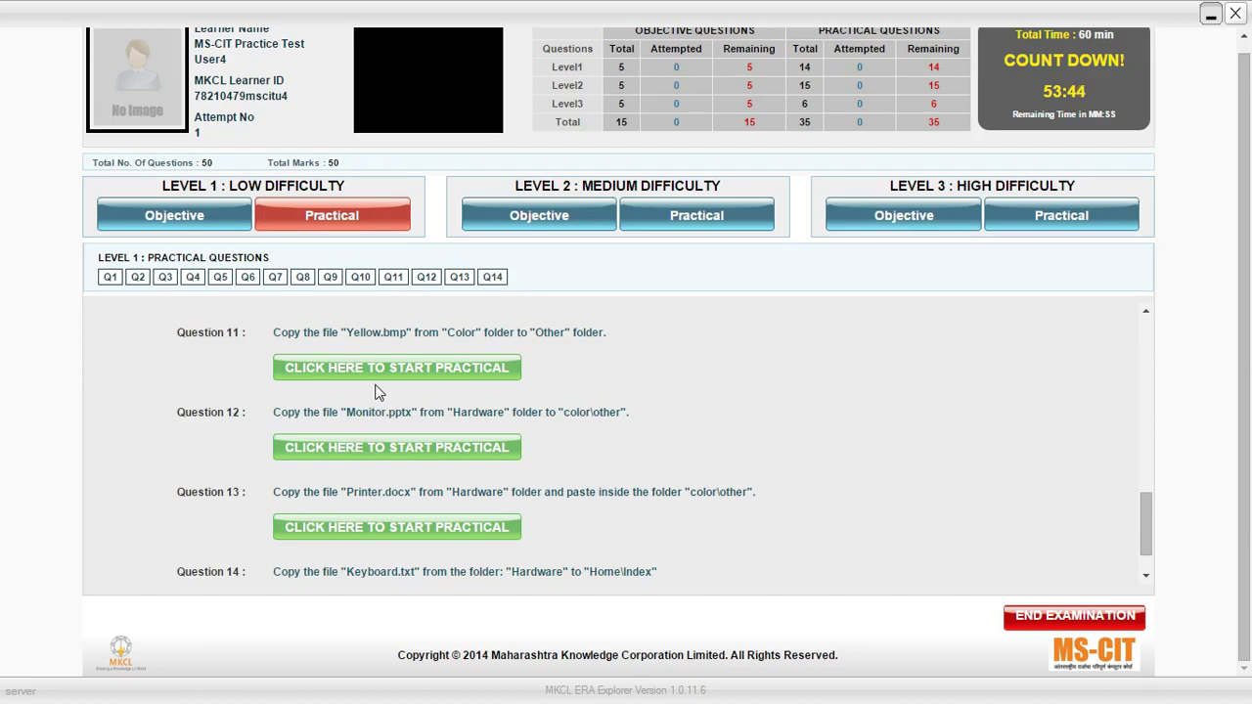
# Step: Start the Question 11 practical and copy Yellow.bmp from the Color folder to the clipboard
pyautogui.click(377, 375)
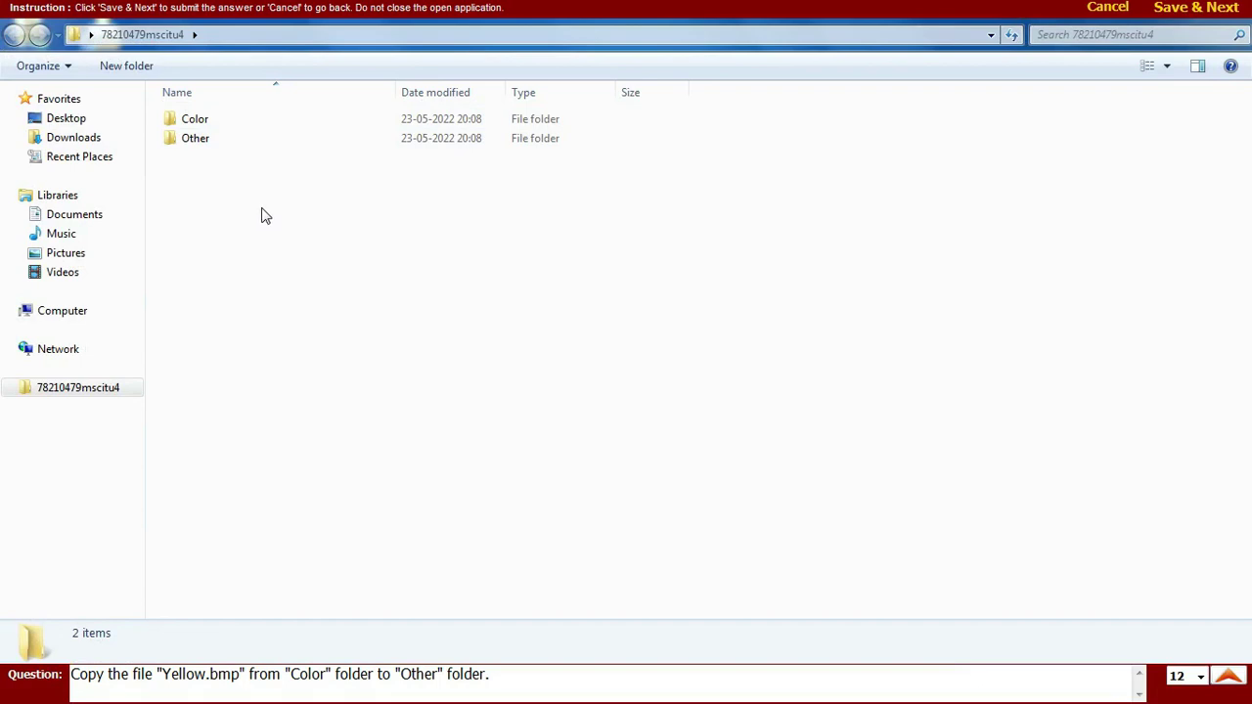
pyautogui.doubleClick(195, 119)
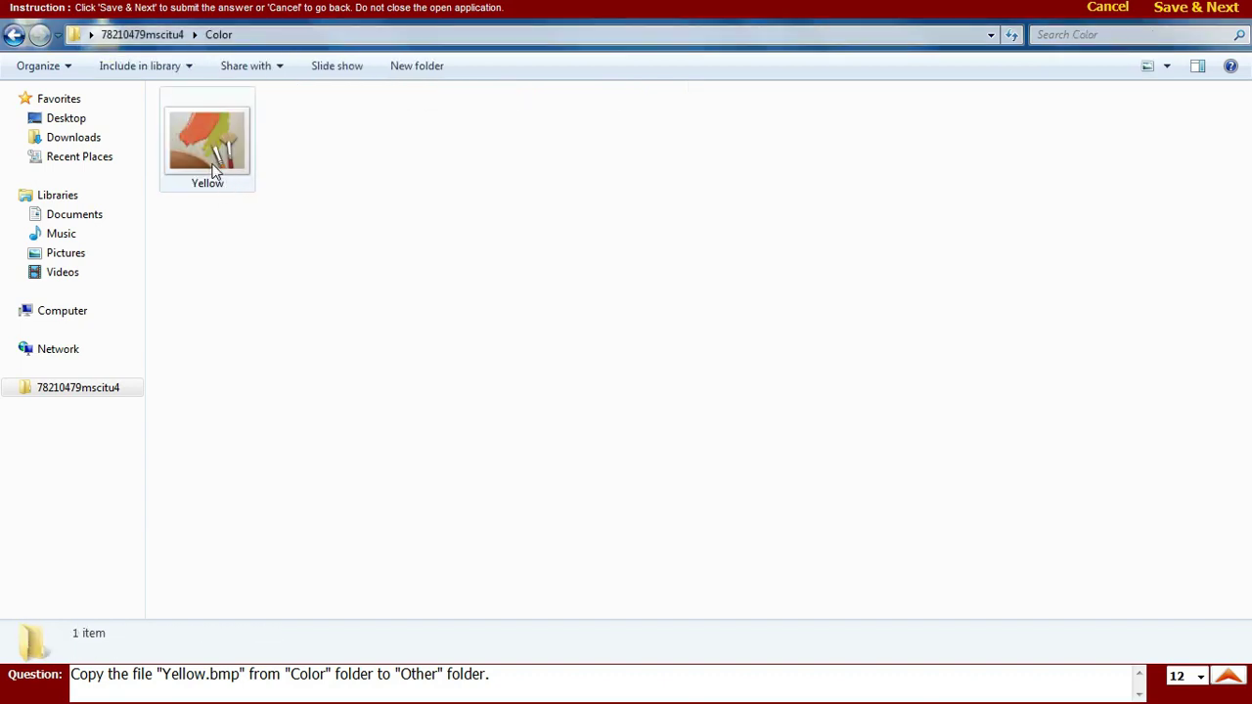
pyautogui.click(215, 171)
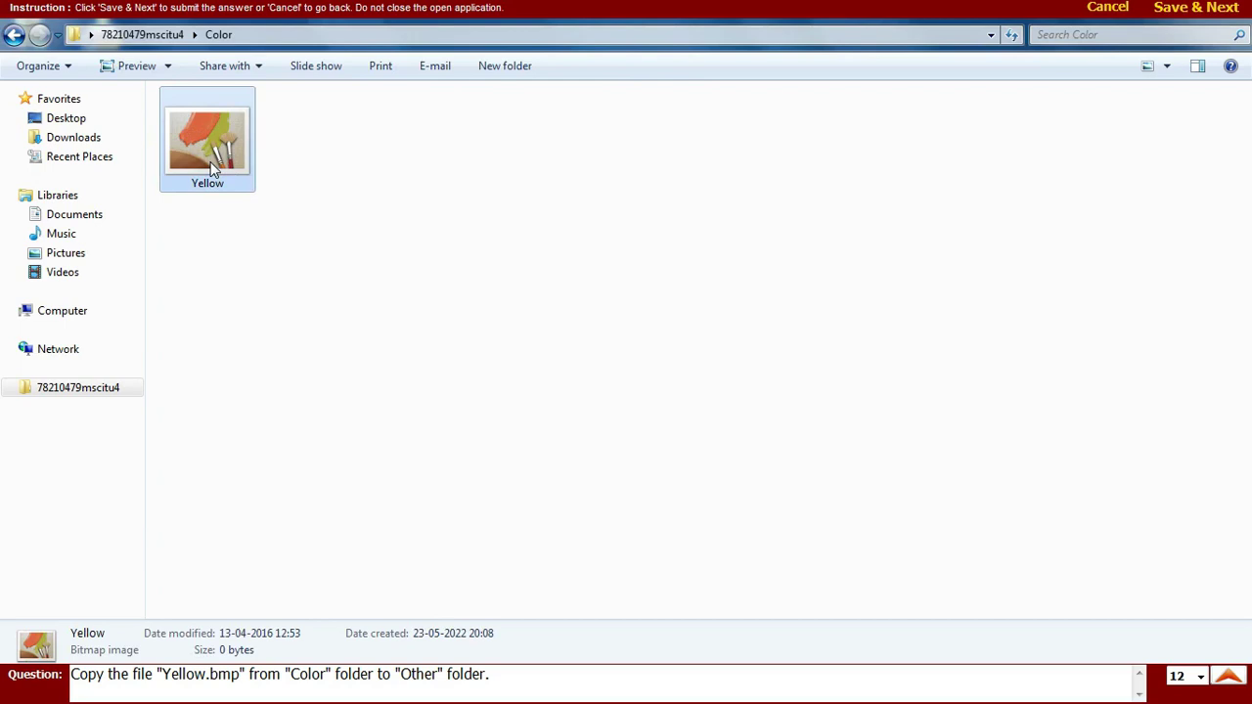
pyautogui.rightClick(214, 171)
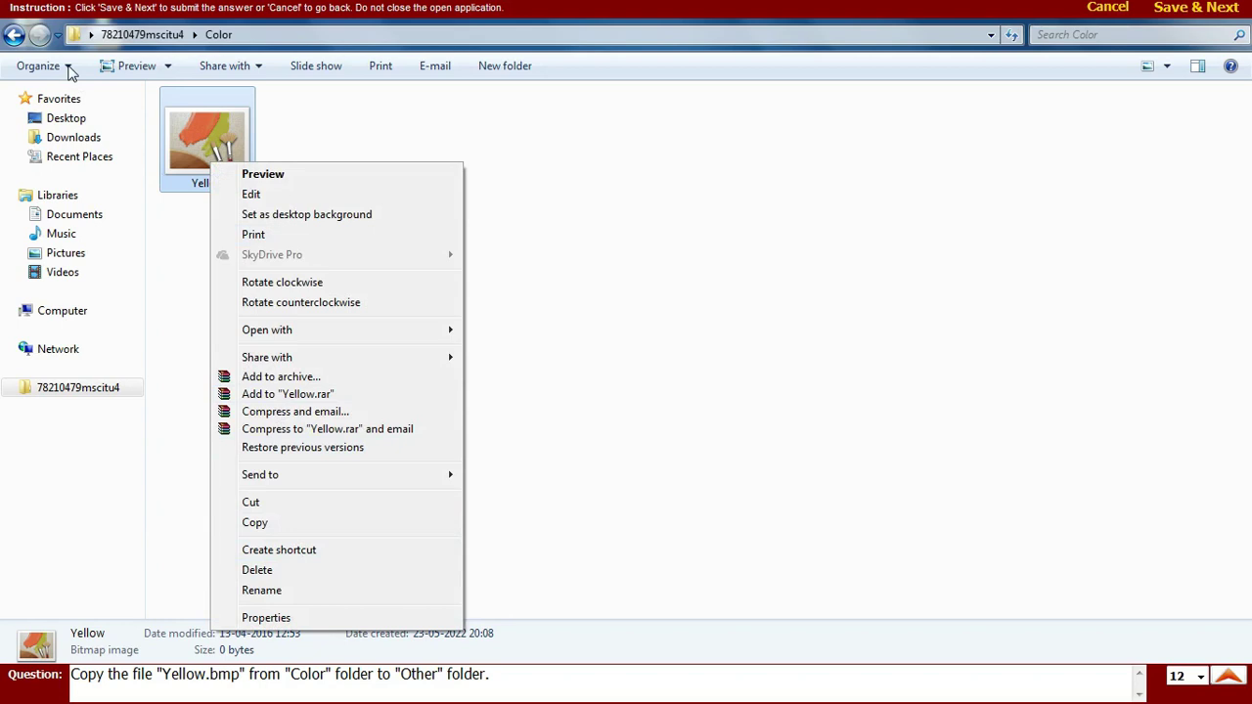
pyautogui.click(69, 71)
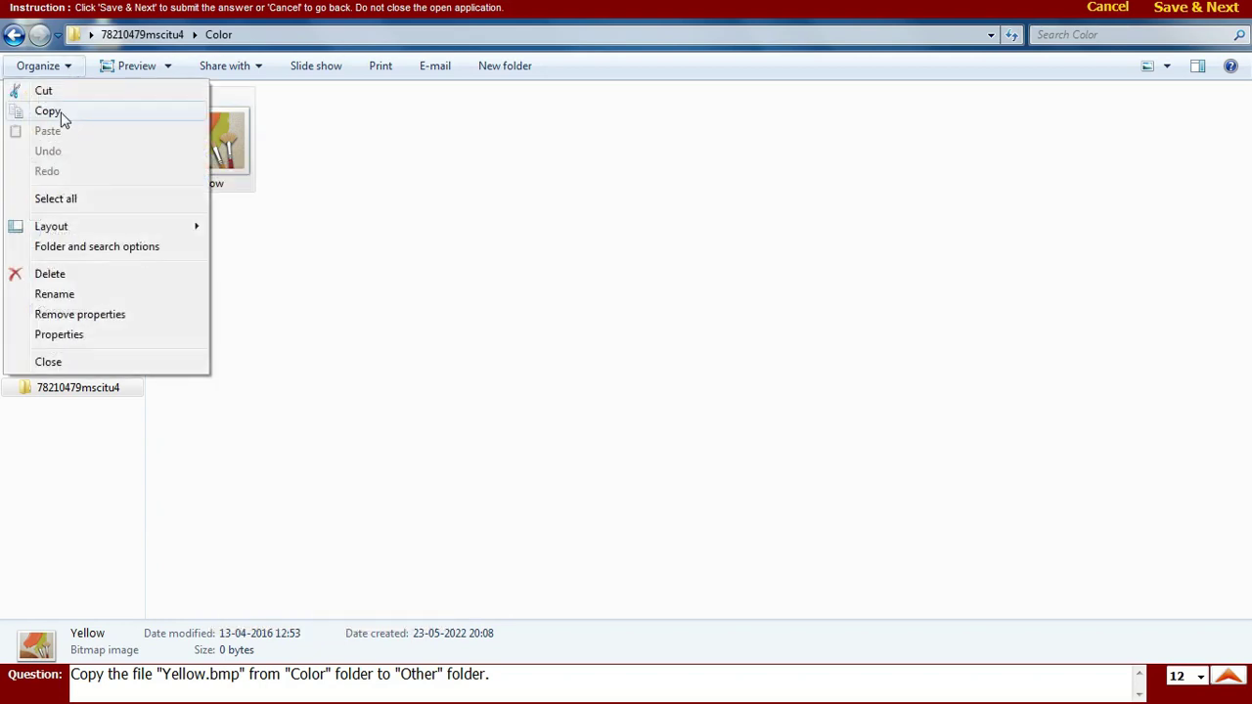
pyautogui.click(48, 112)
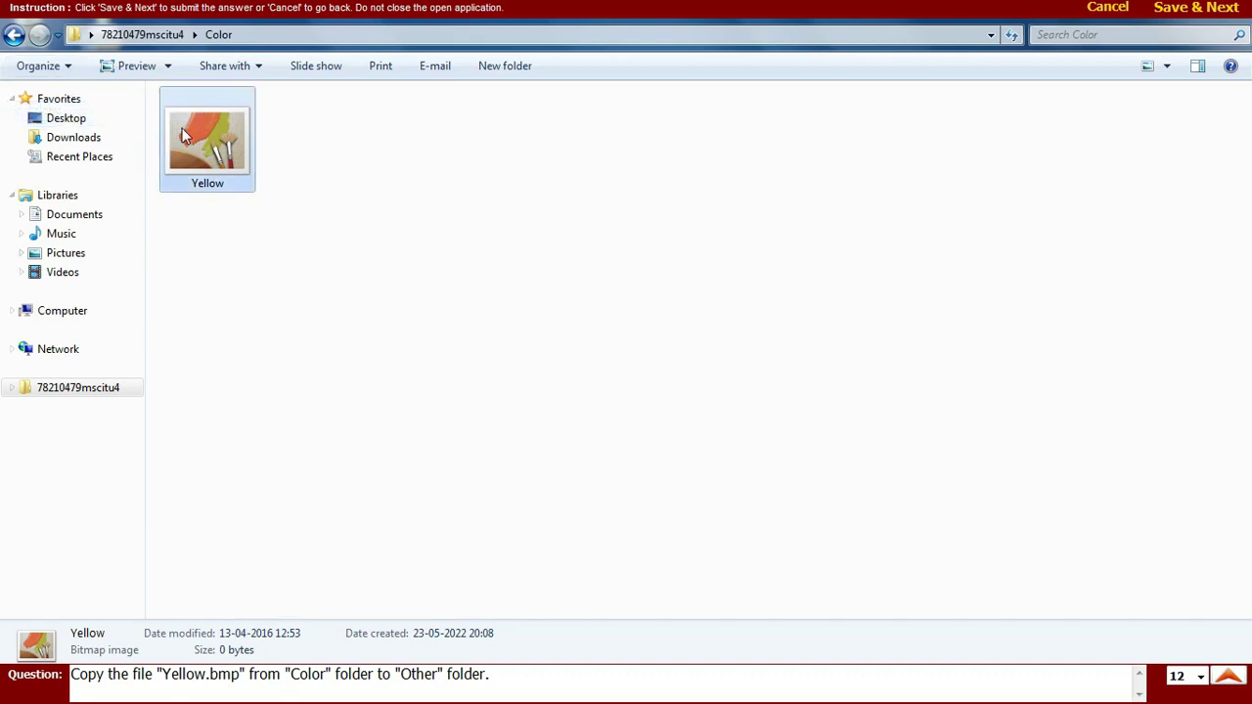
pyautogui.click(62, 71)
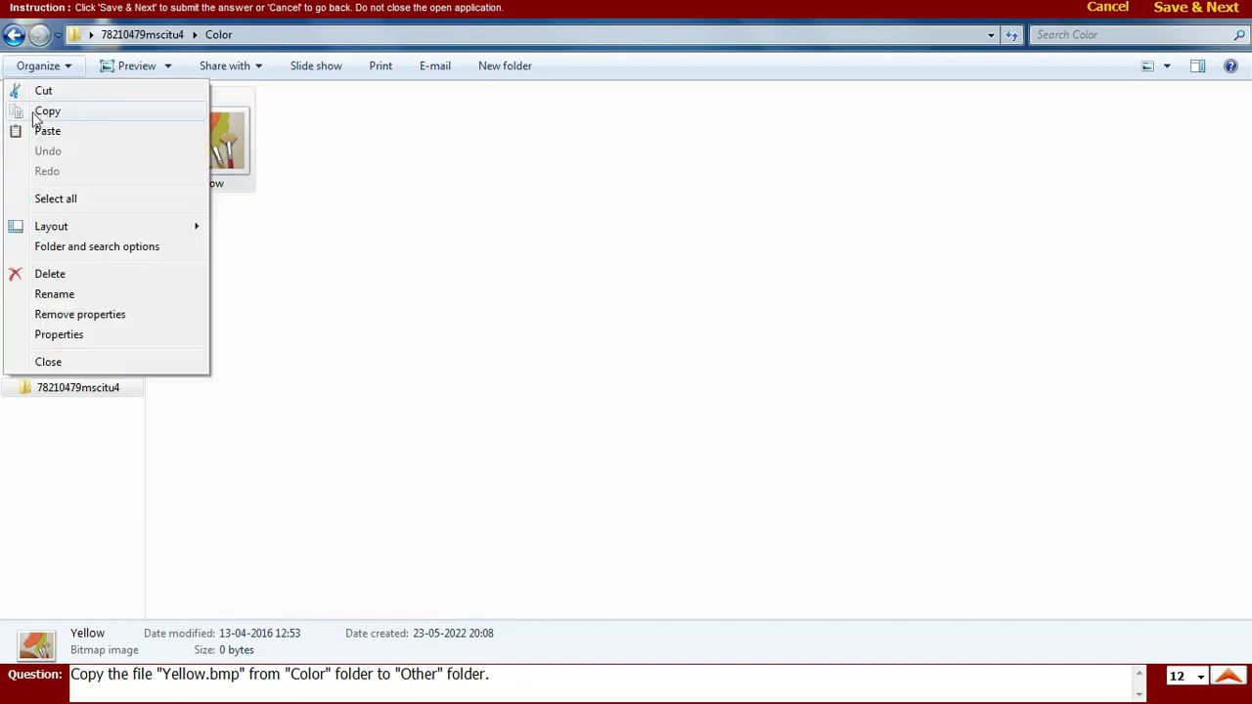
pyautogui.click(35, 116)
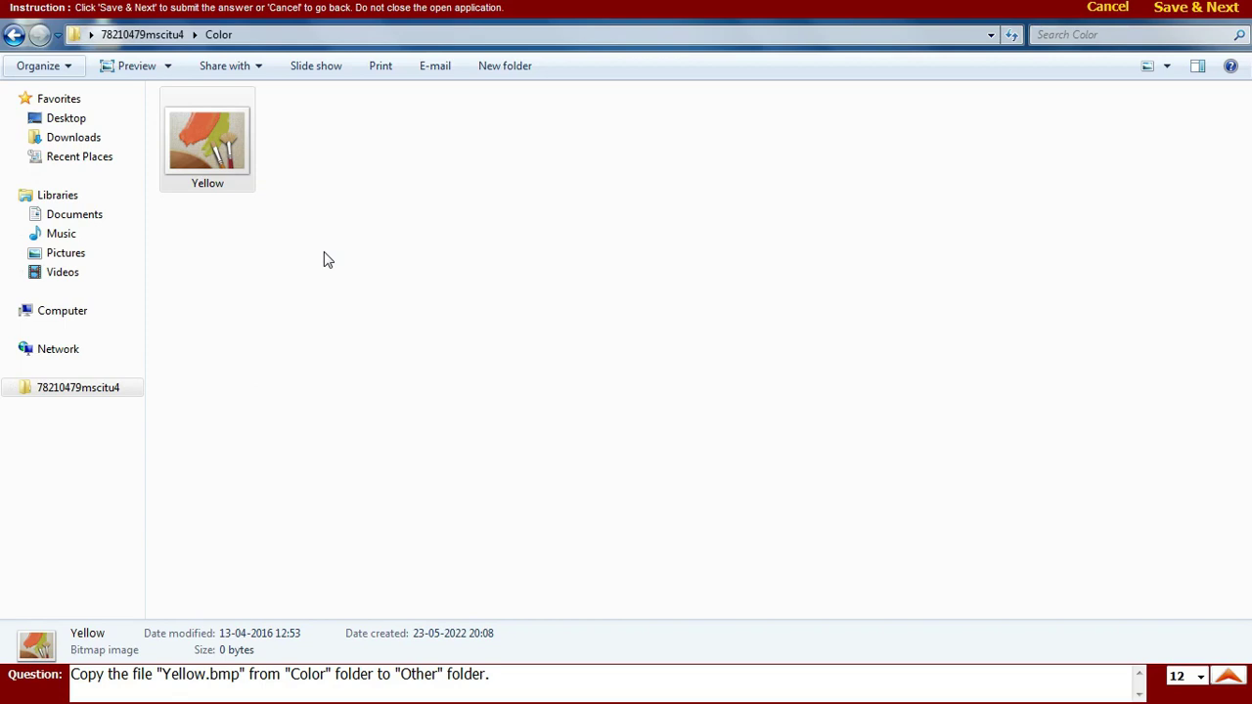
# Step: Paste the copied Yellow.bmp into the Other folder and submit the answer
pyautogui.click(13, 36)
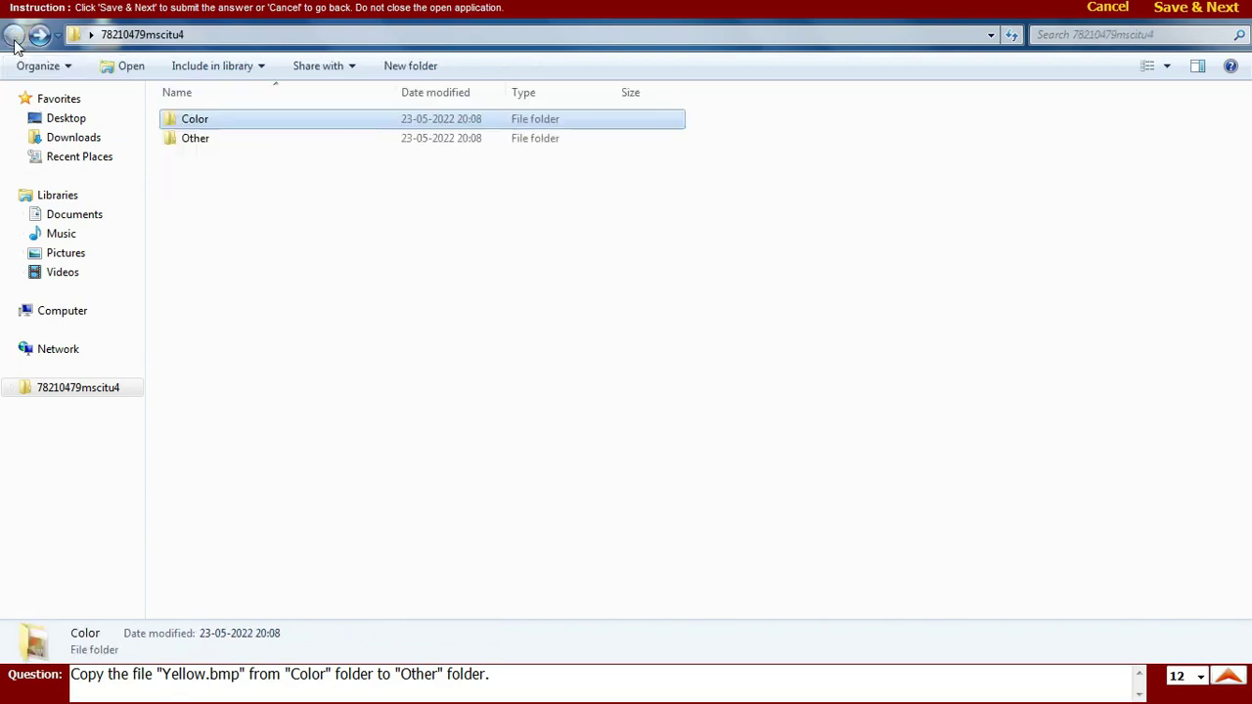
pyautogui.doubleClick(195, 146)
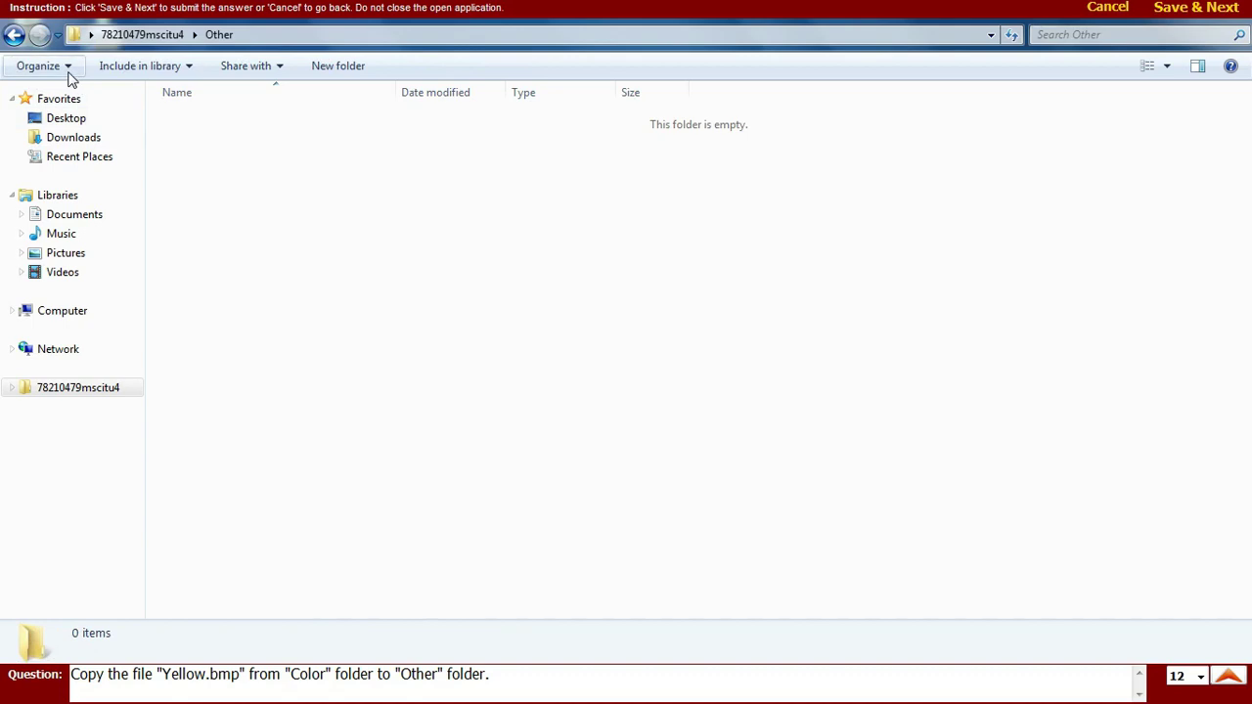
pyautogui.click(37, 67)
pyautogui.click(69, 132)
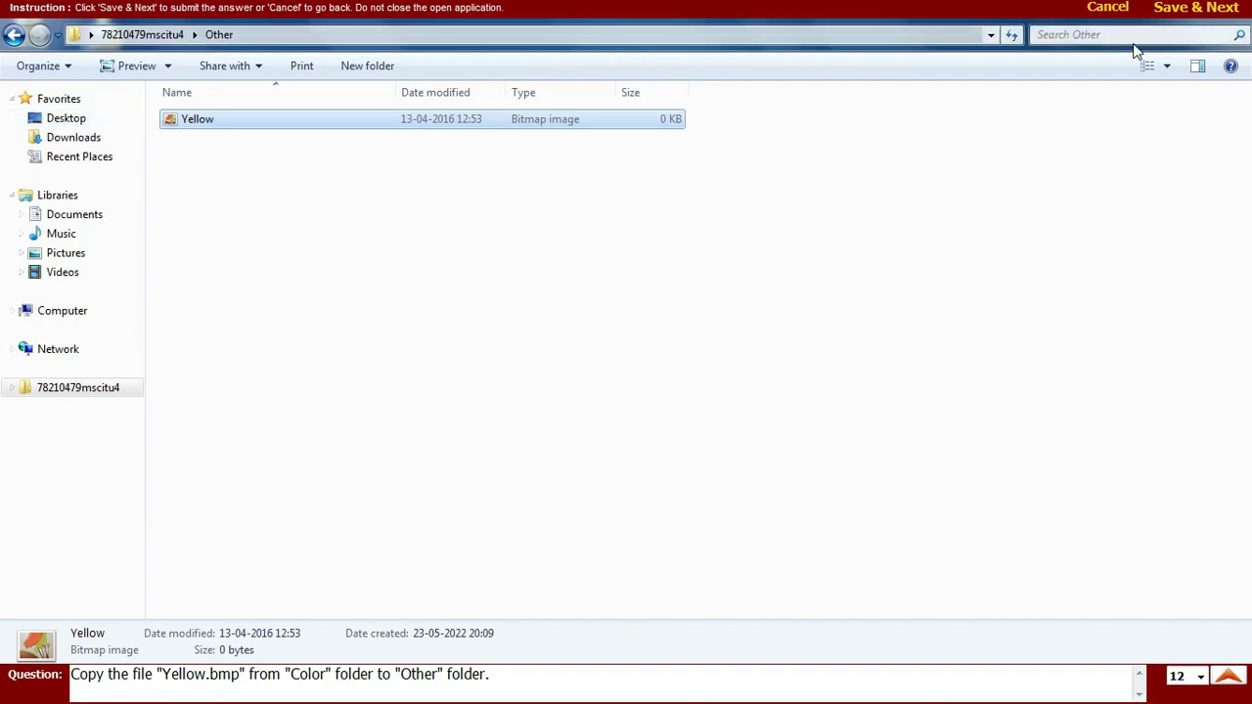
pyautogui.click(1164, 19)
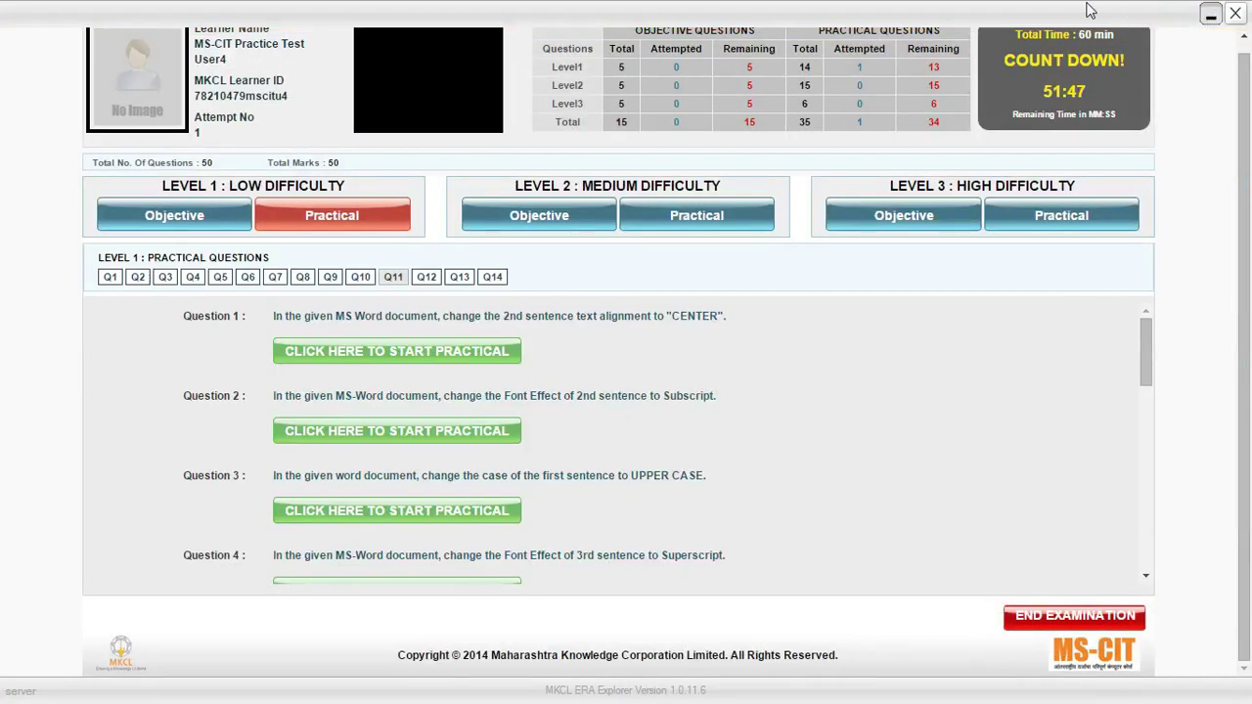
# Step: Start the Question 12 practical and copy Monitor.pptx from the Hardware folder to the clipboard
pyautogui.scroll(-10, 248, 480)
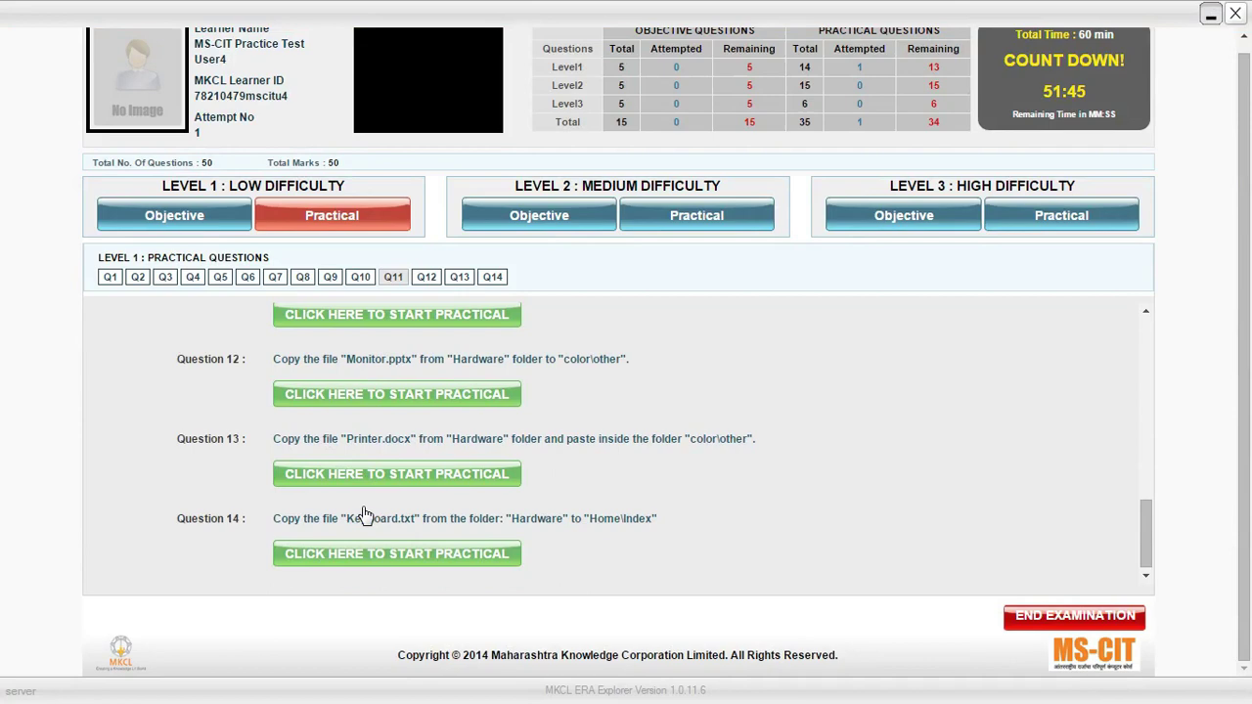
pyautogui.click(313, 396)
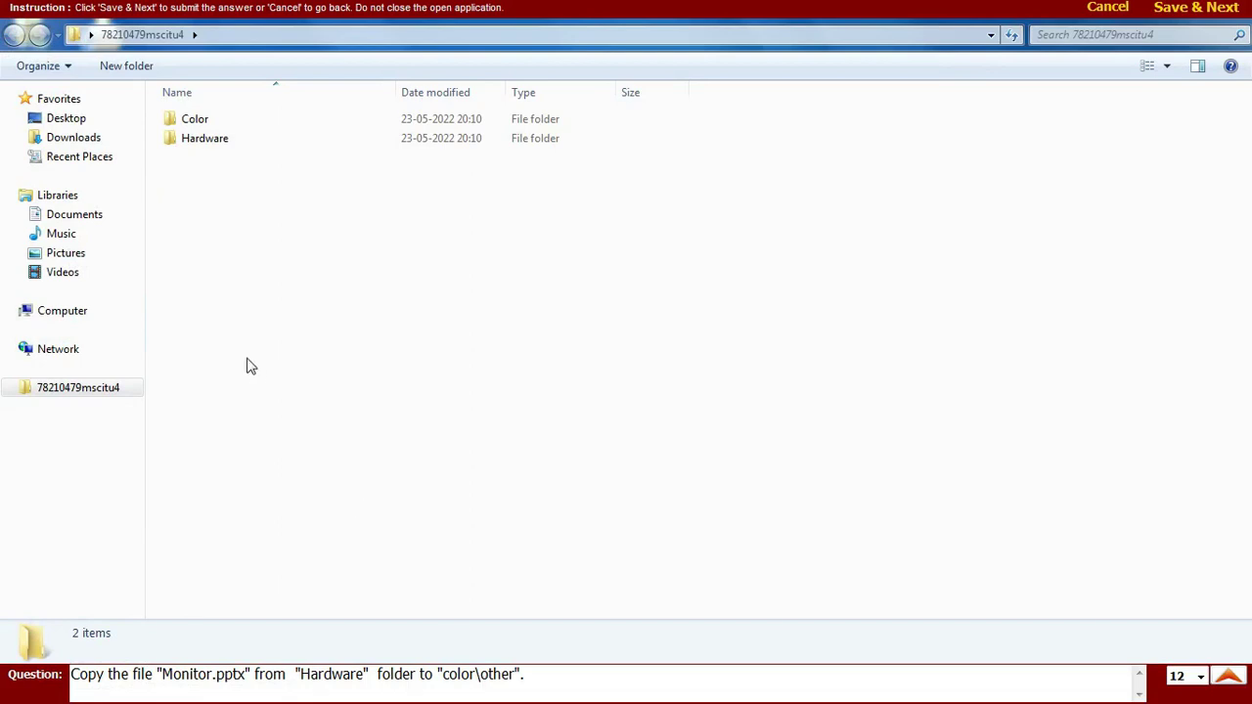
pyautogui.doubleClick(199, 147)
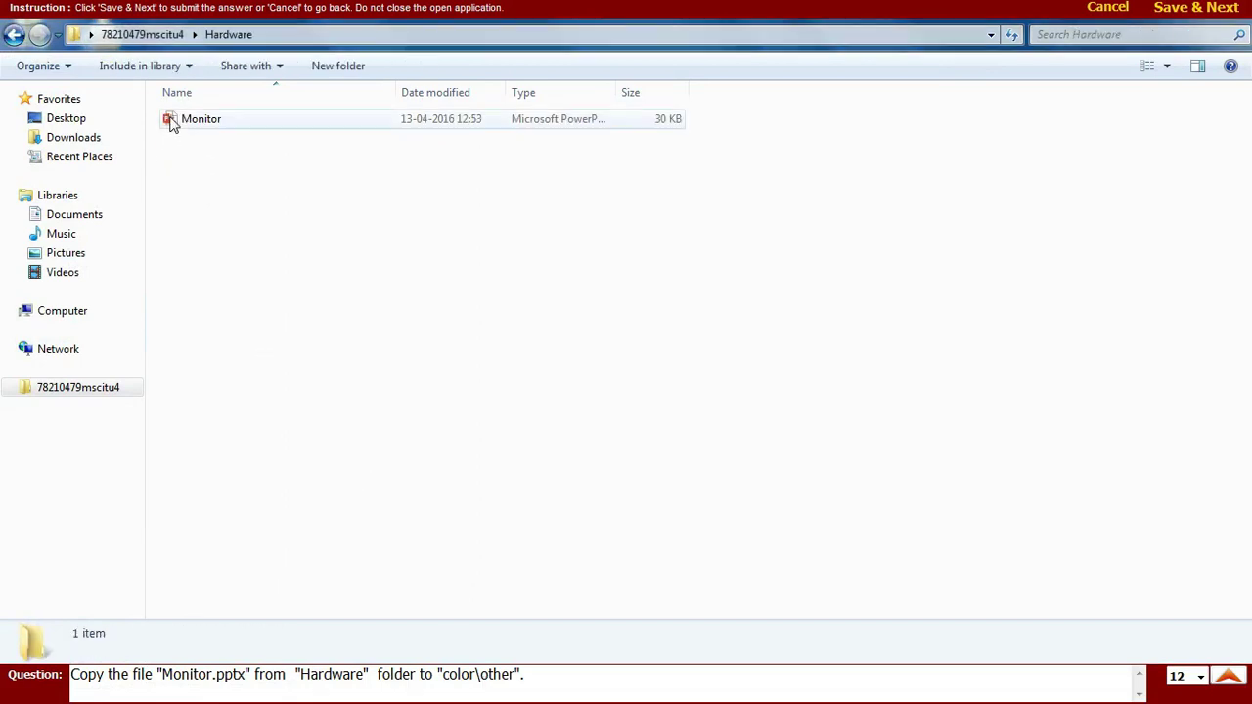
pyautogui.click(171, 121)
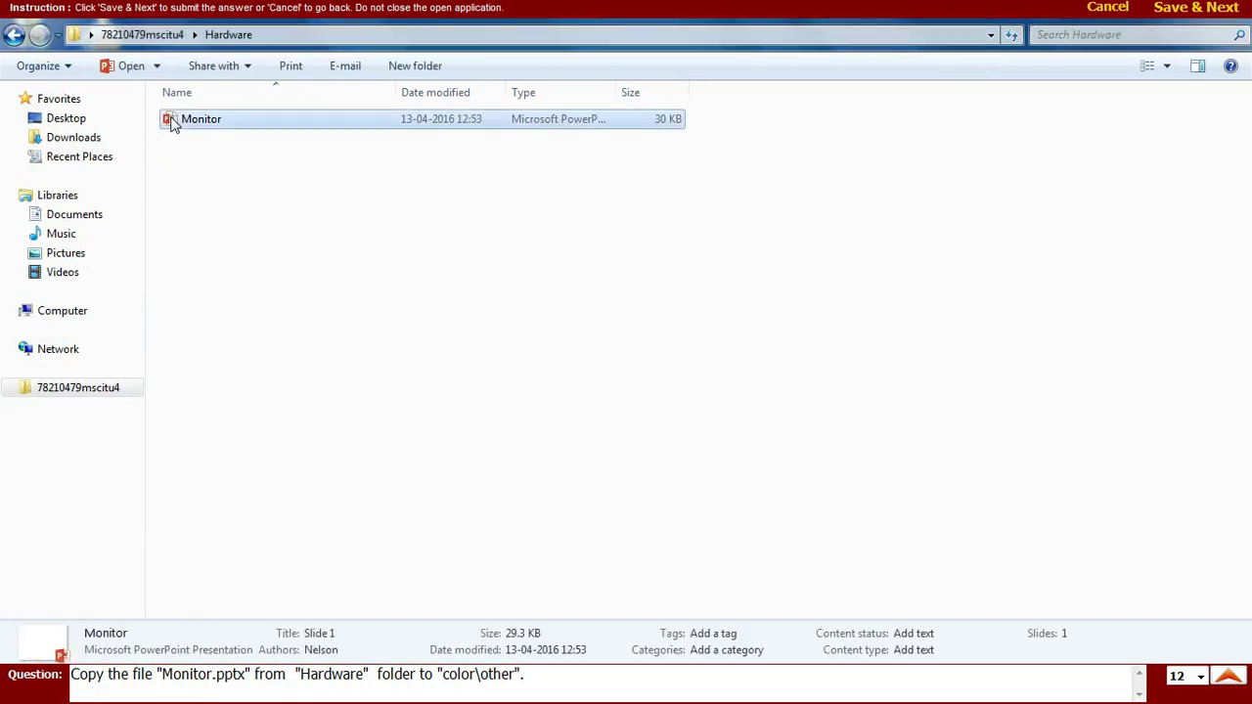
pyautogui.click(39, 65)
pyautogui.click(49, 111)
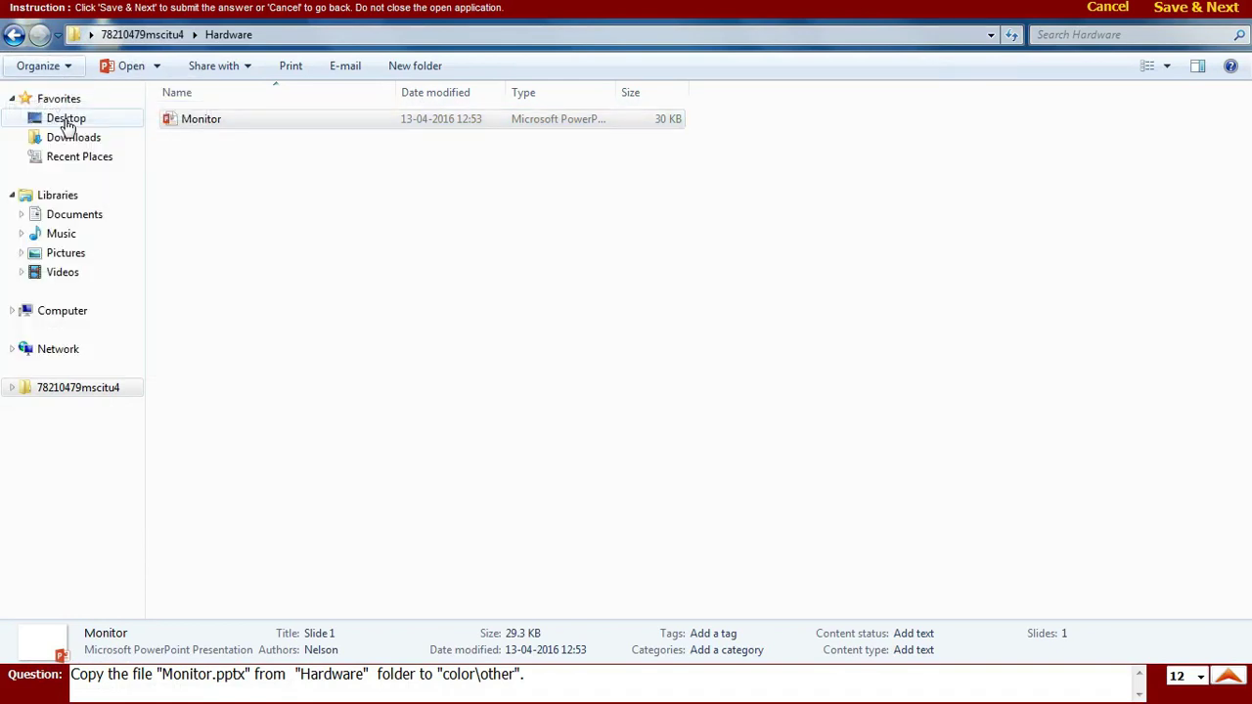
# Step: Paste the copied Monitor.pptx into the Color\Other folder and submit the answer
pyautogui.click(12, 35)
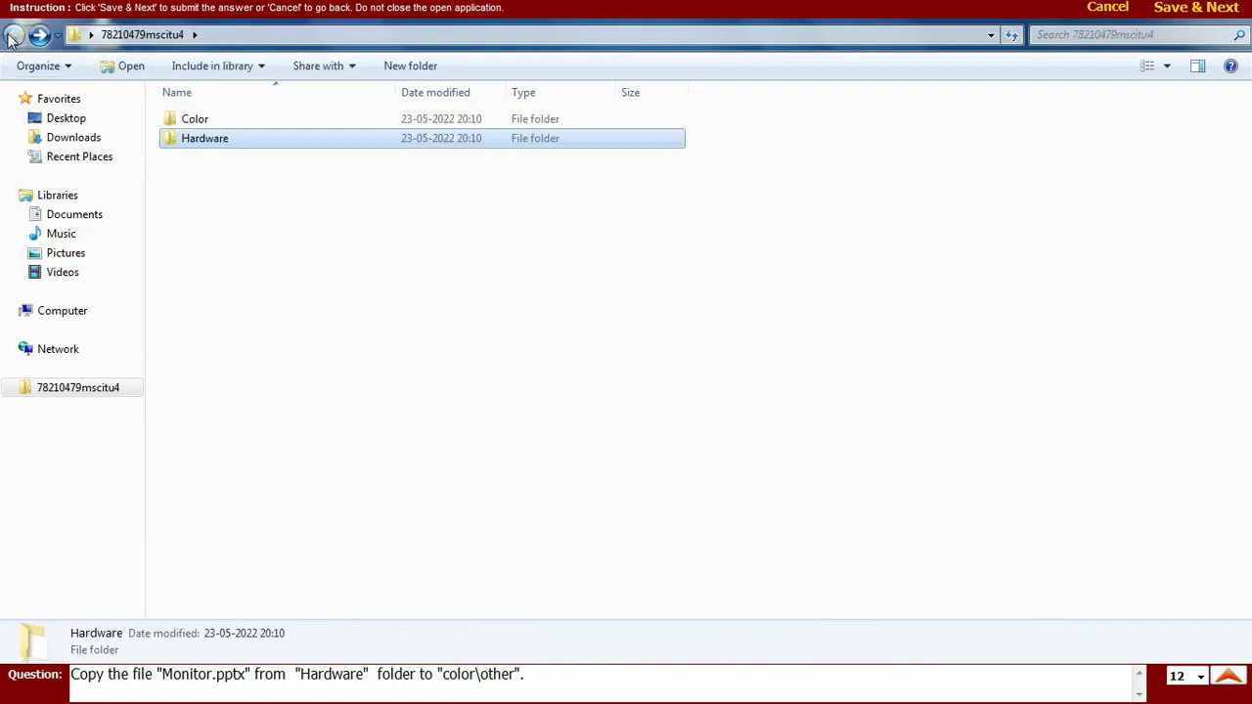
pyautogui.doubleClick(205, 122)
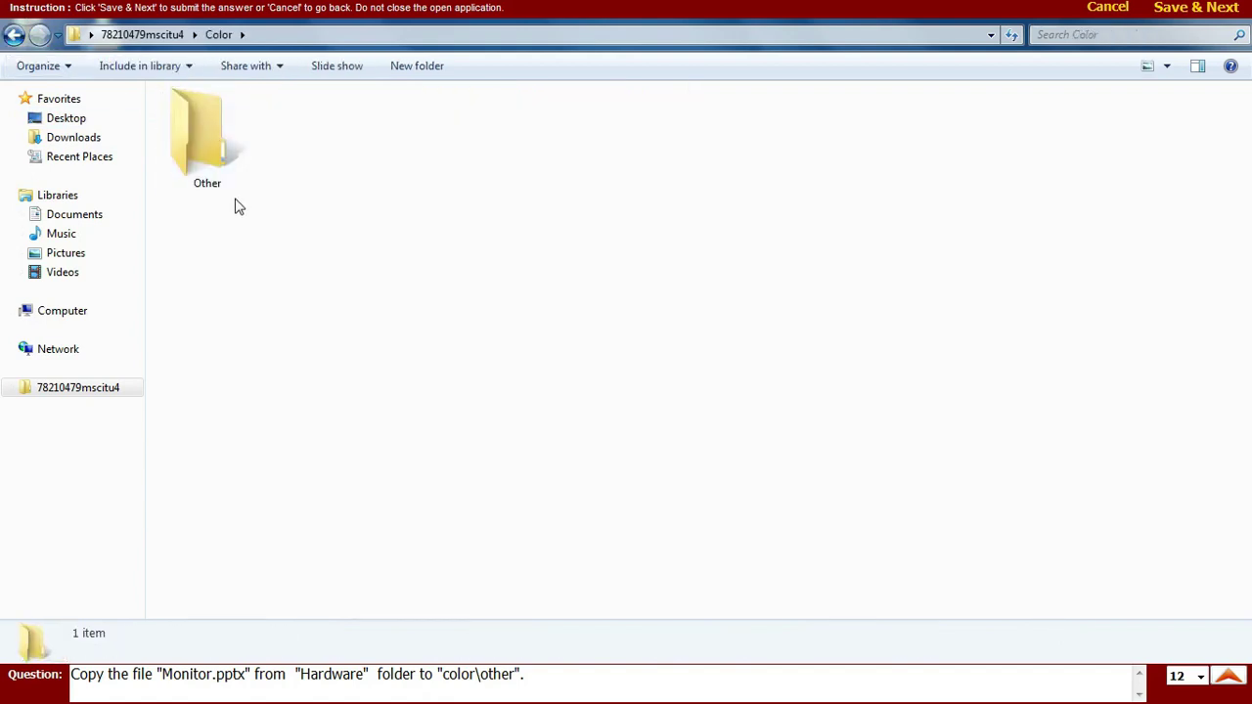
pyautogui.doubleClick(217, 159)
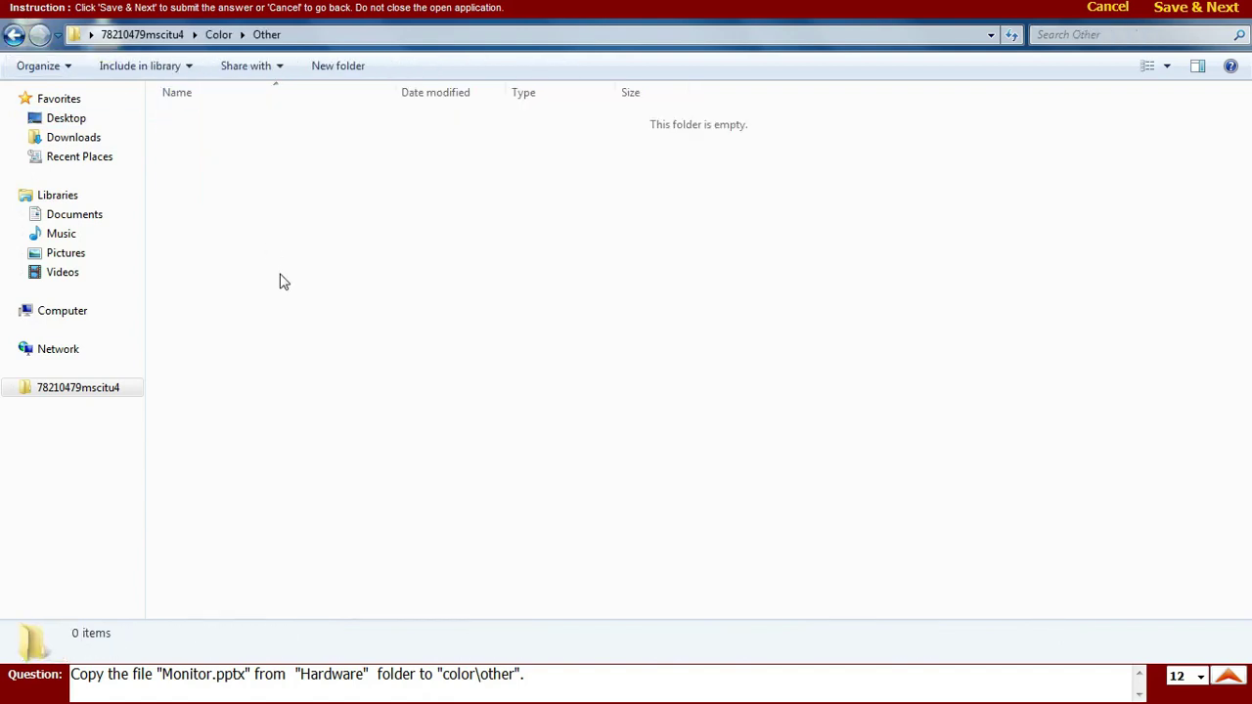
pyautogui.click(59, 68)
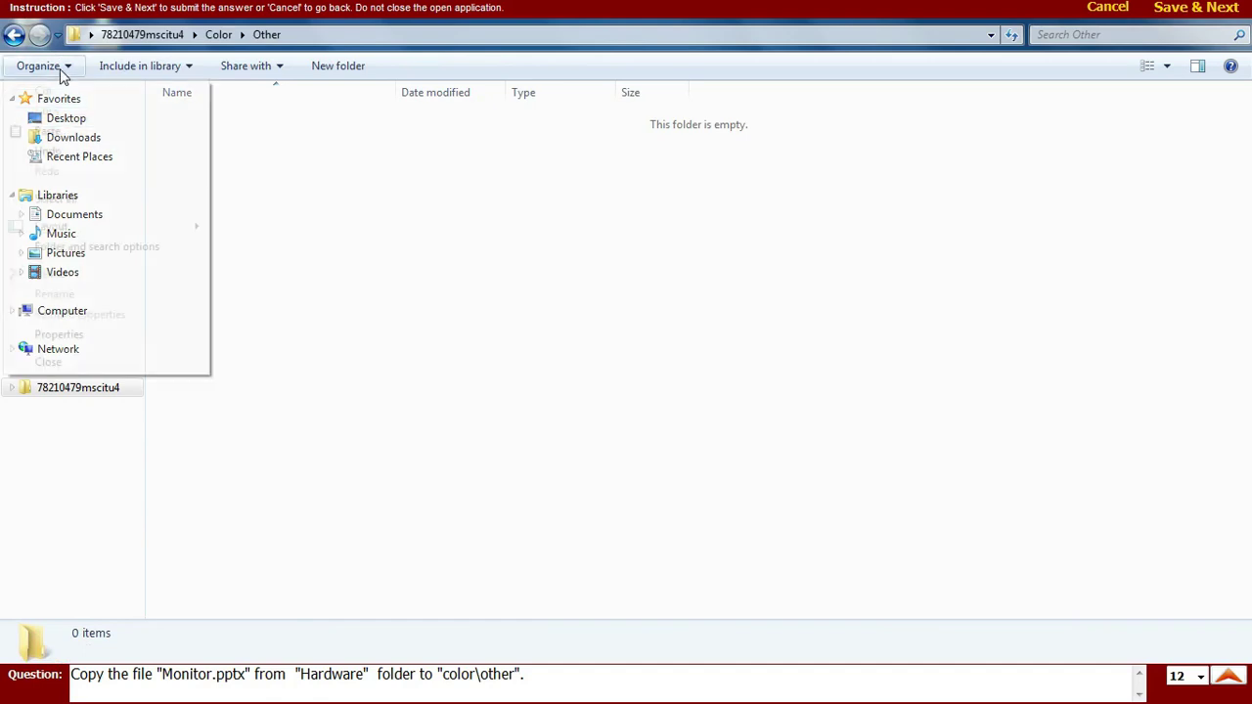
pyautogui.click(68, 135)
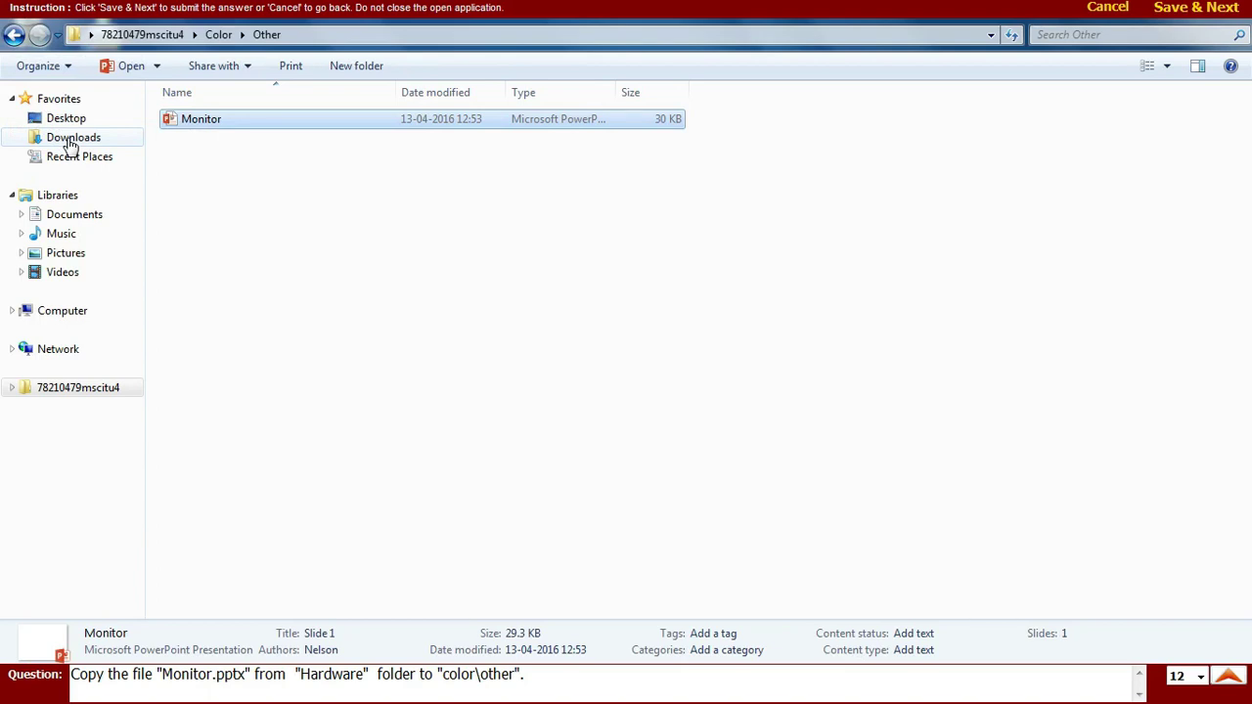
pyautogui.click(1181, 19)
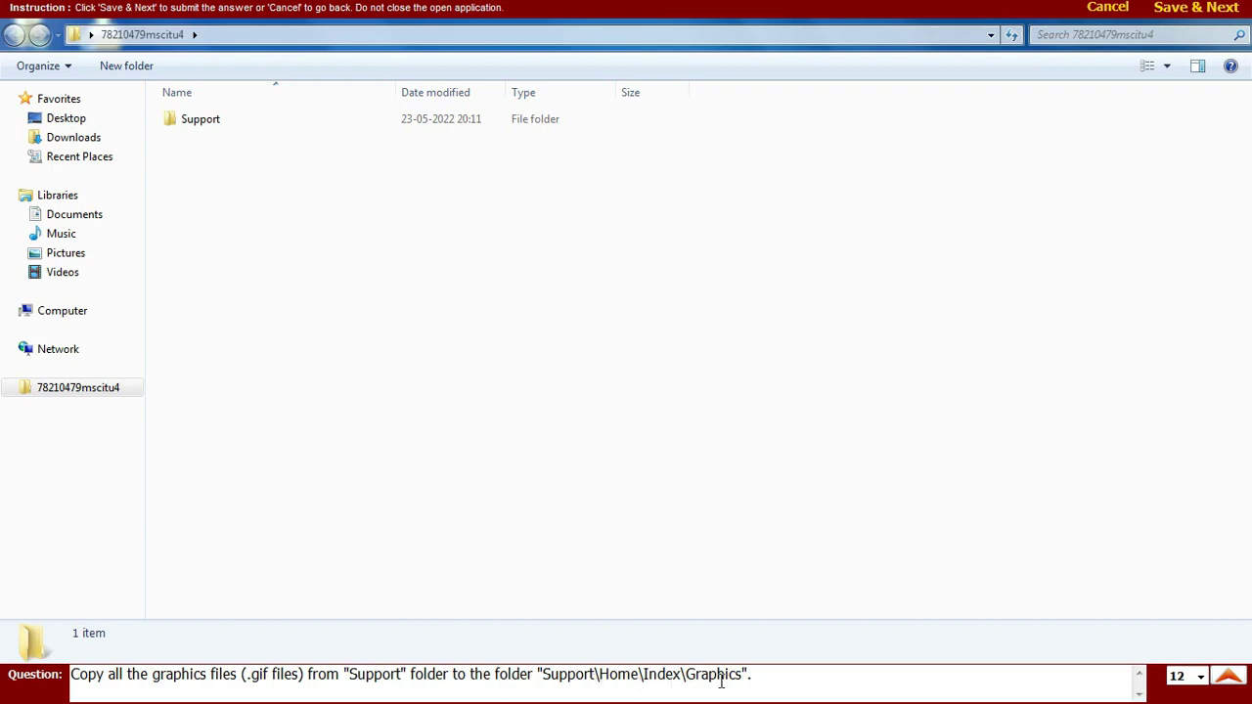
# Step: Copy the forest and waterfall GIF files from the Support folder to the clipboard
pyautogui.doubleClick(201, 125)
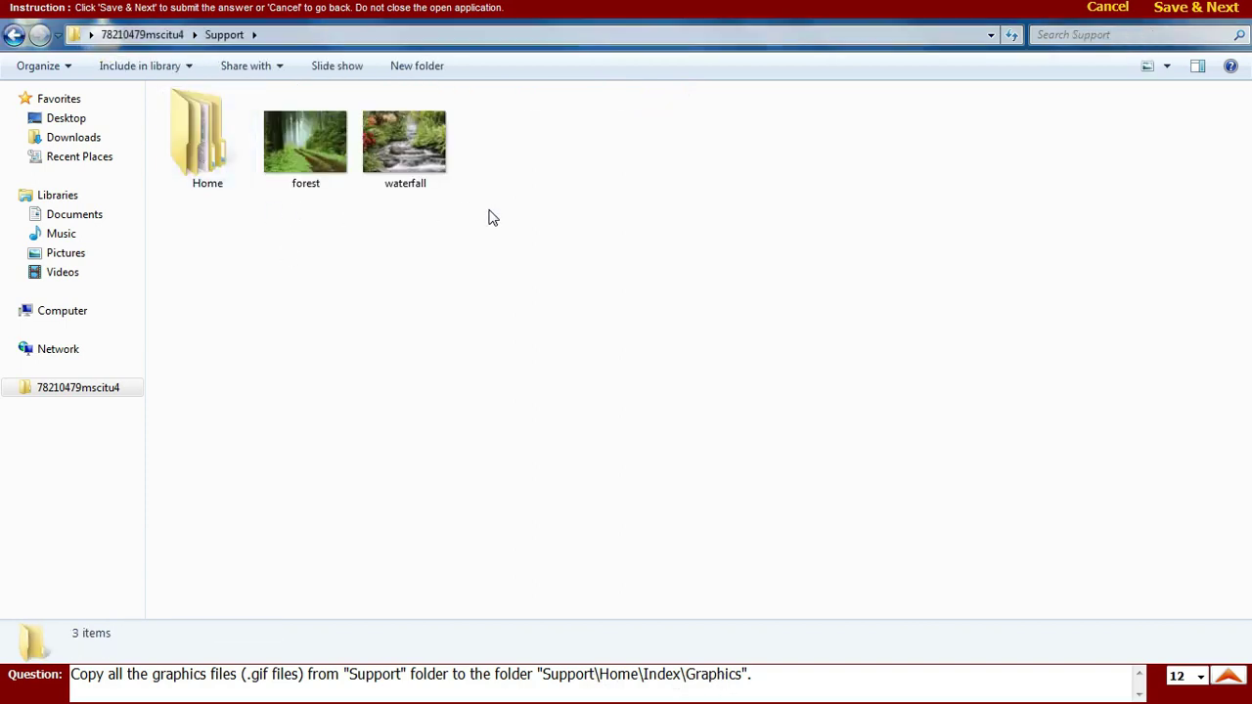
pyautogui.moveTo(490, 208); pyautogui.dragTo(315, 161)
pyautogui.click(417, 228)
pyautogui.click(381, 174)
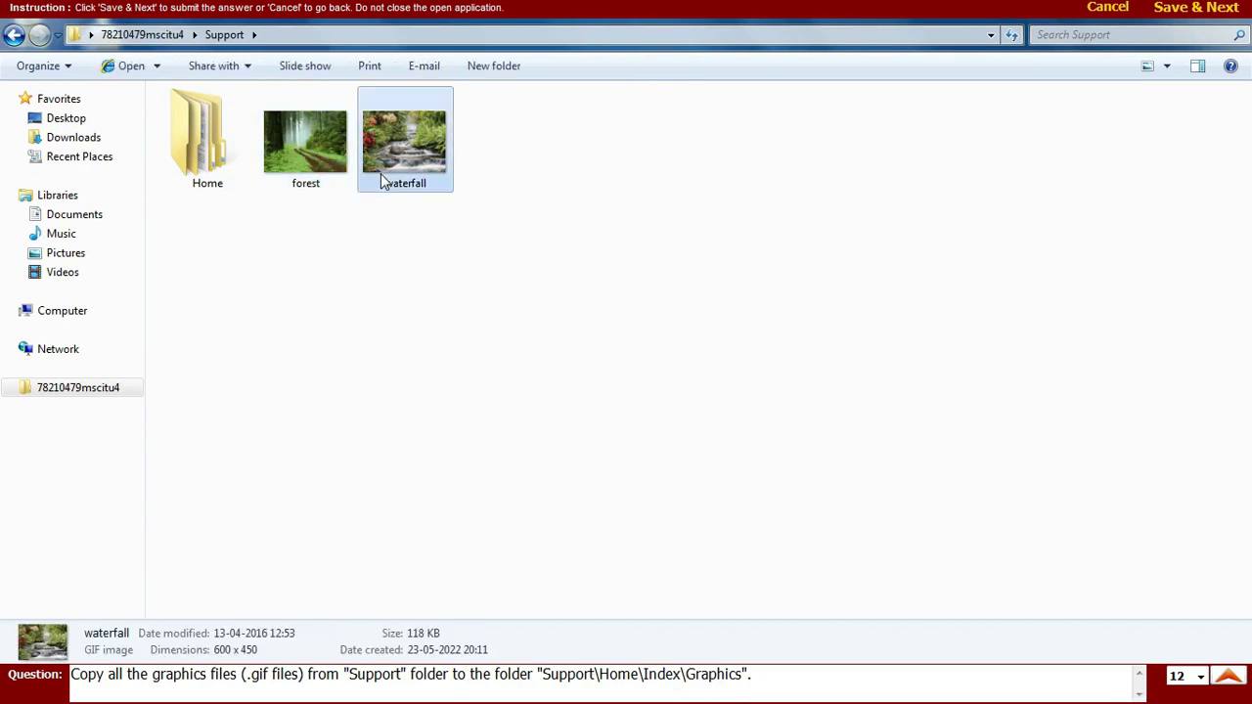
pyautogui.keyDown('ctrl'); pyautogui.click(330, 181); pyautogui.keyUp('ctrl')
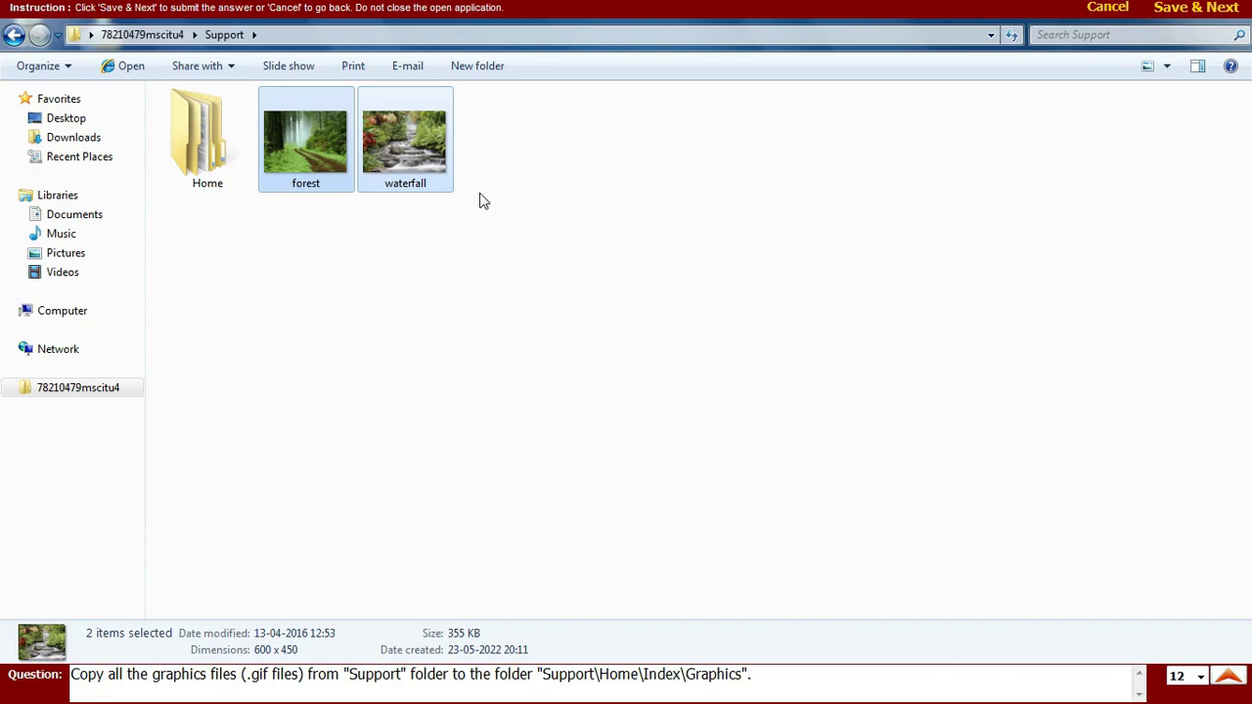
pyautogui.click(57, 66)
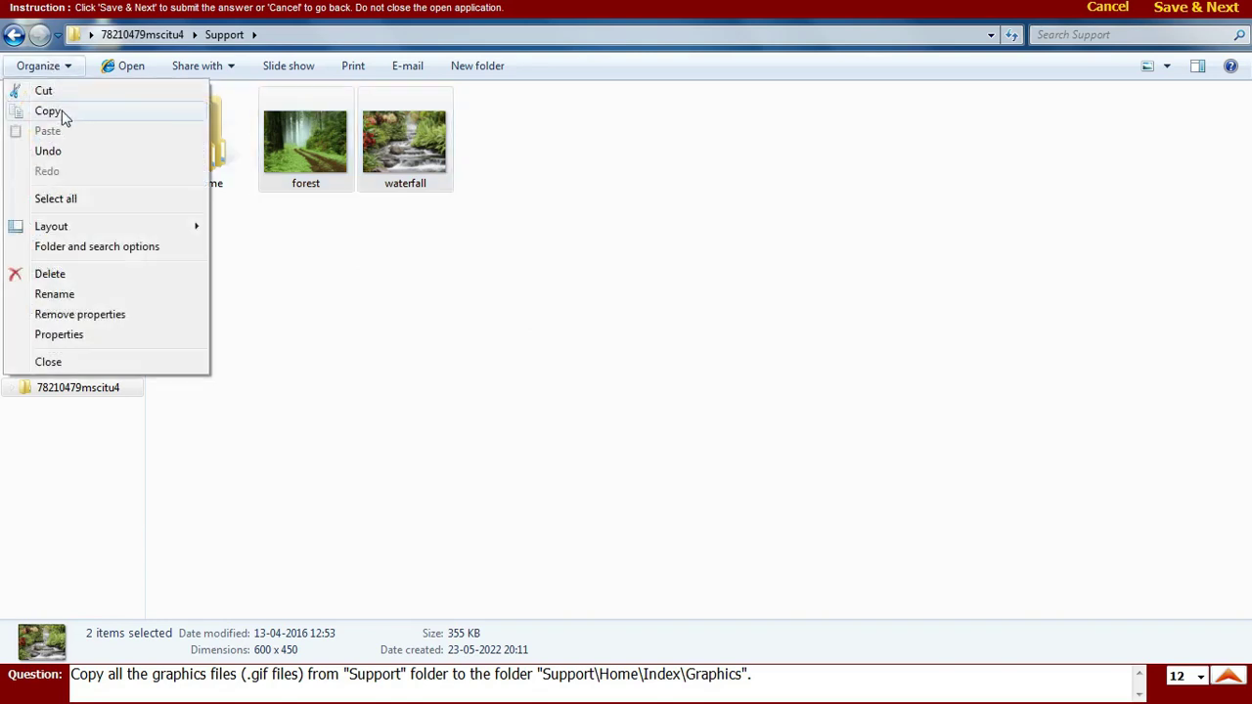
pyautogui.click(62, 117)
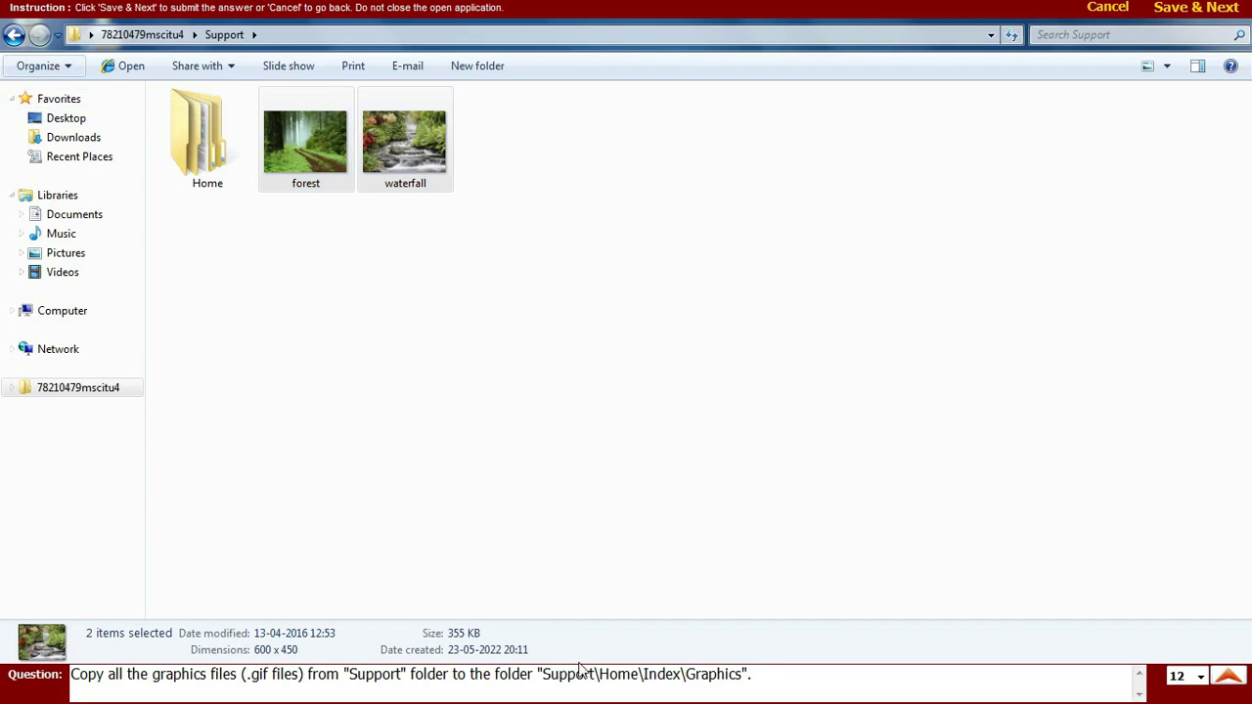
# Step: Paste the two copied GIF files into Support\Home\Index\Graphics and submit the answer
pyautogui.doubleClick(208, 172)
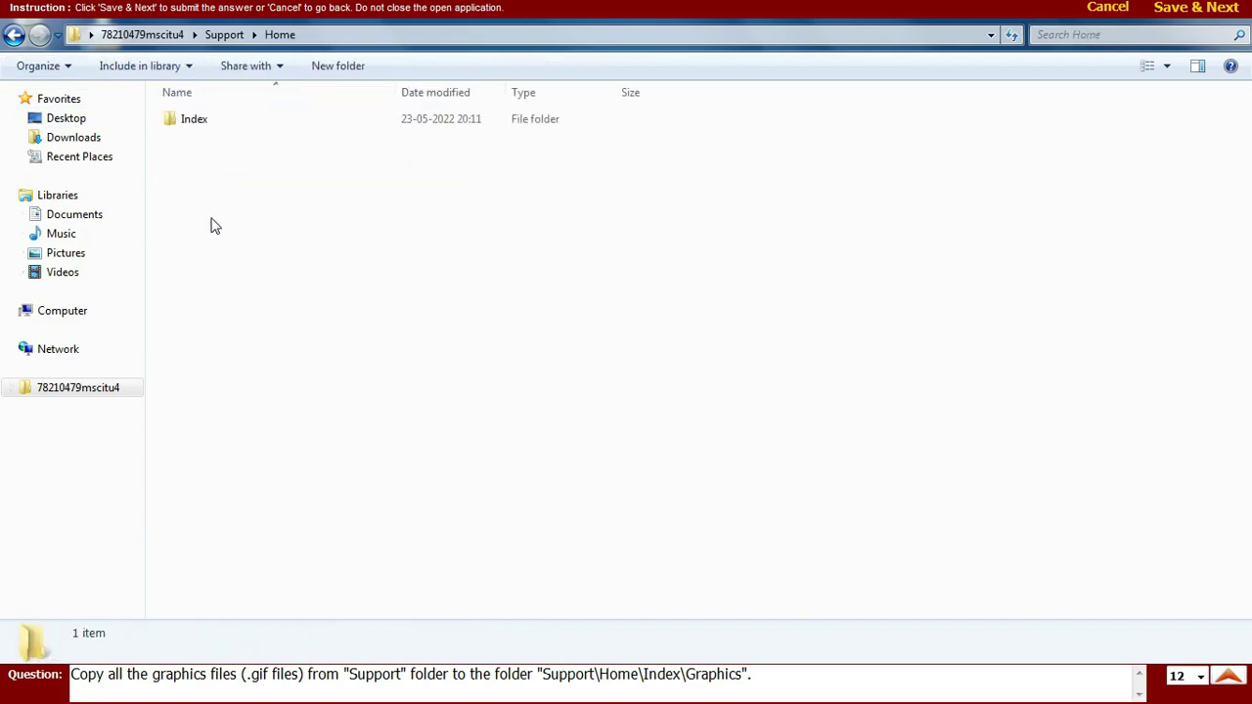
pyautogui.doubleClick(195, 128)
pyautogui.click(208, 133)
pyautogui.doubleClick(207, 132)
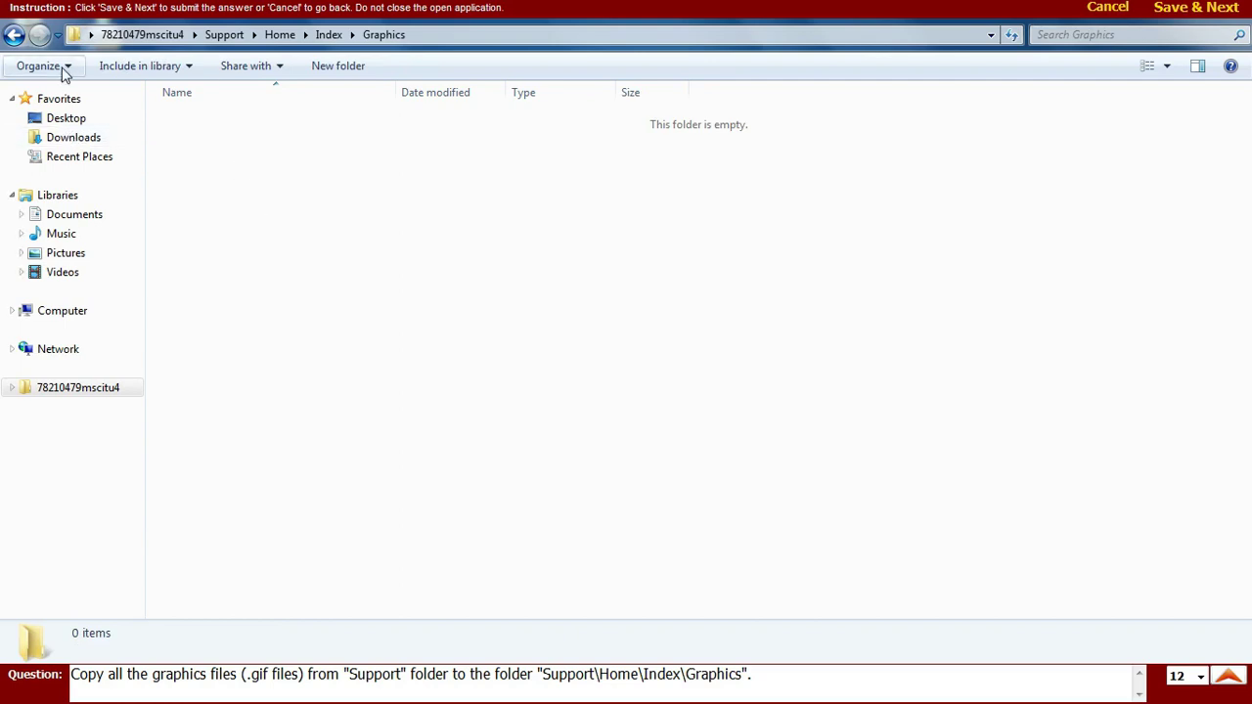
pyautogui.click(65, 69)
pyautogui.click(70, 134)
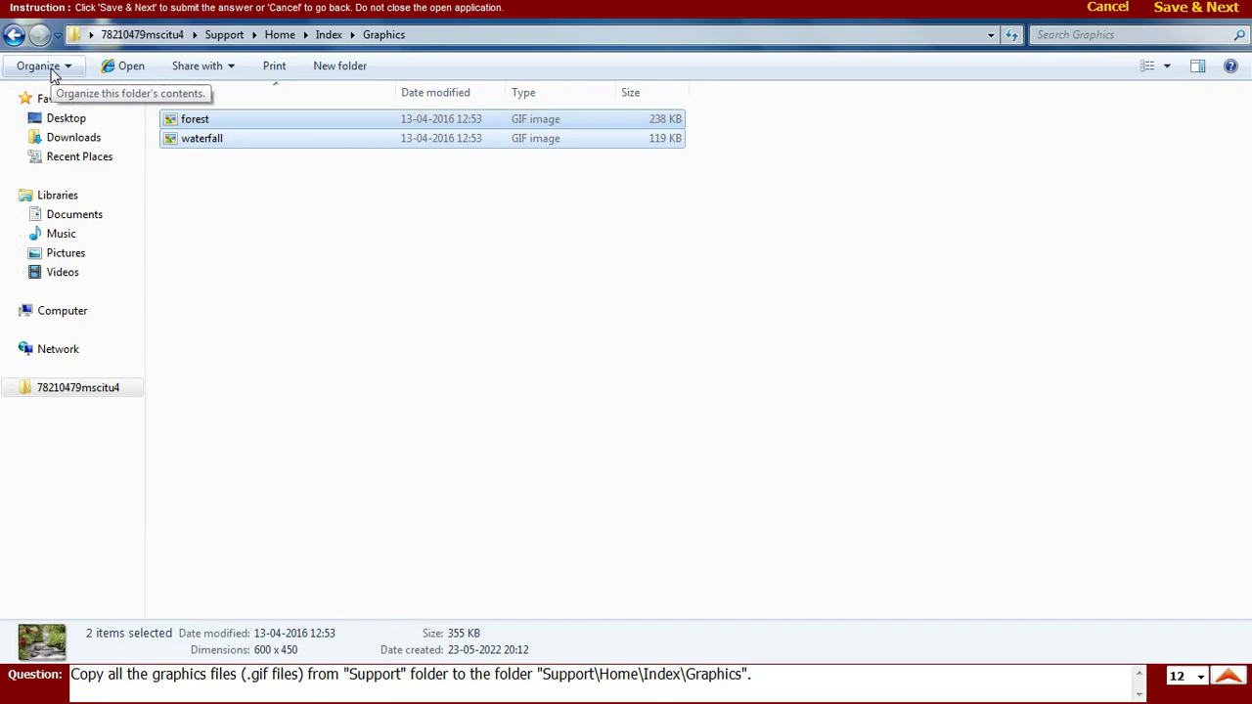
pyautogui.click(1188, 8)
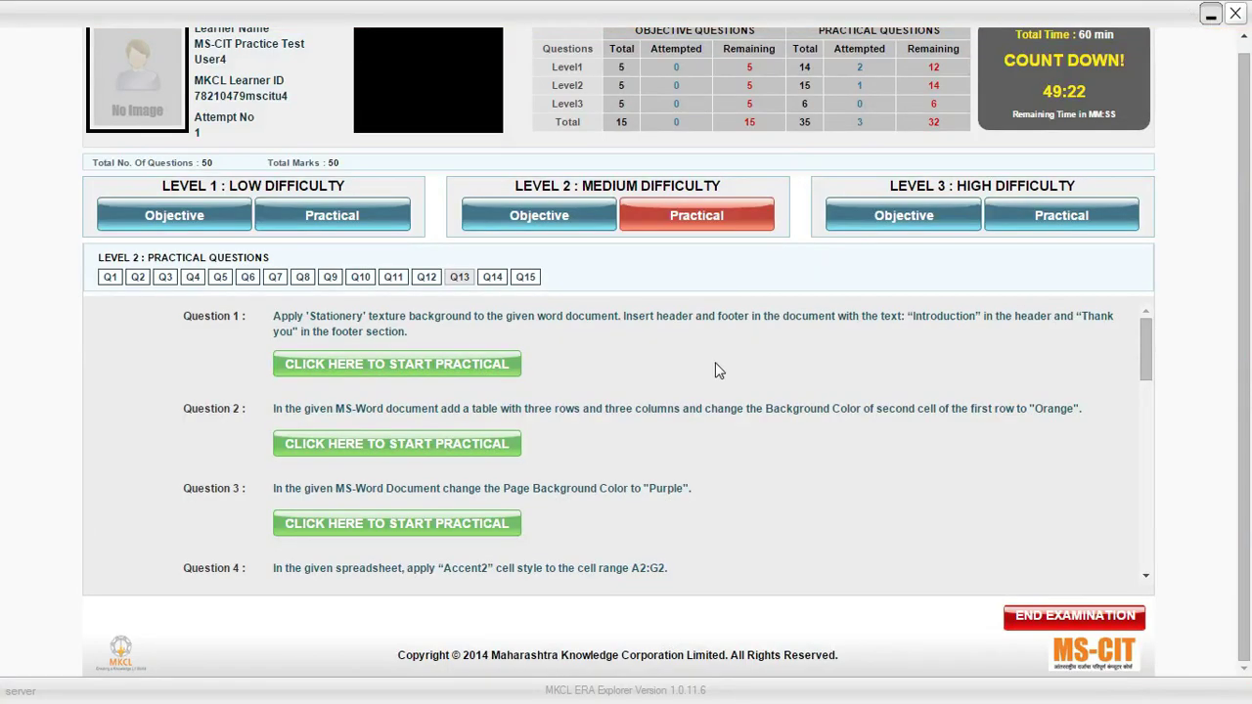
# Step: Start the Level 2 Question 14 practical and open its Support\Home folder
pyautogui.scroll(-10, 715, 370)
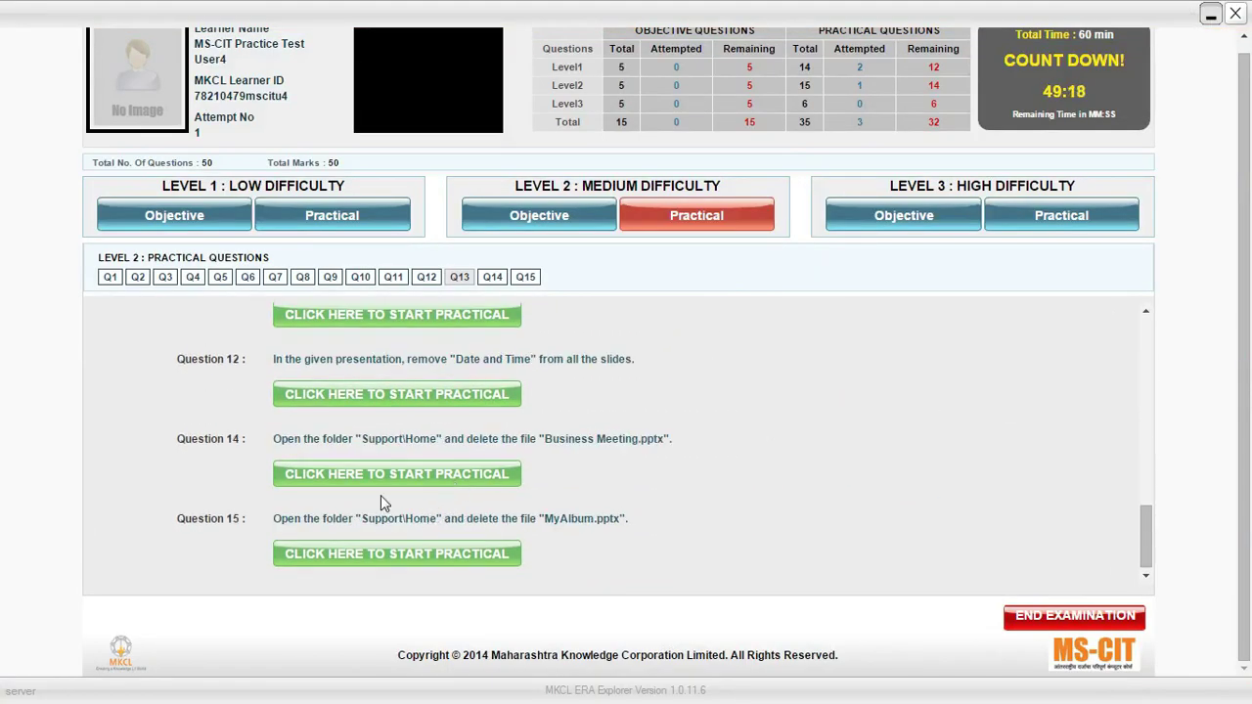
pyautogui.click(384, 475)
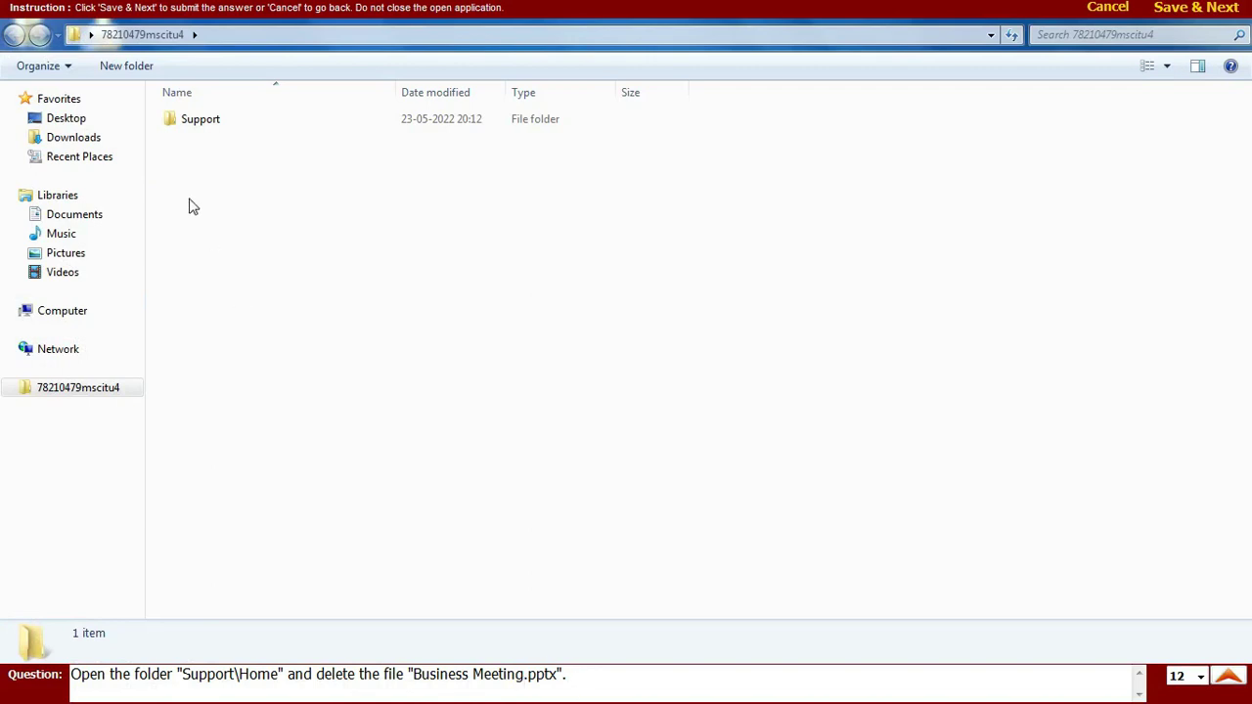
pyautogui.doubleClick(195, 124)
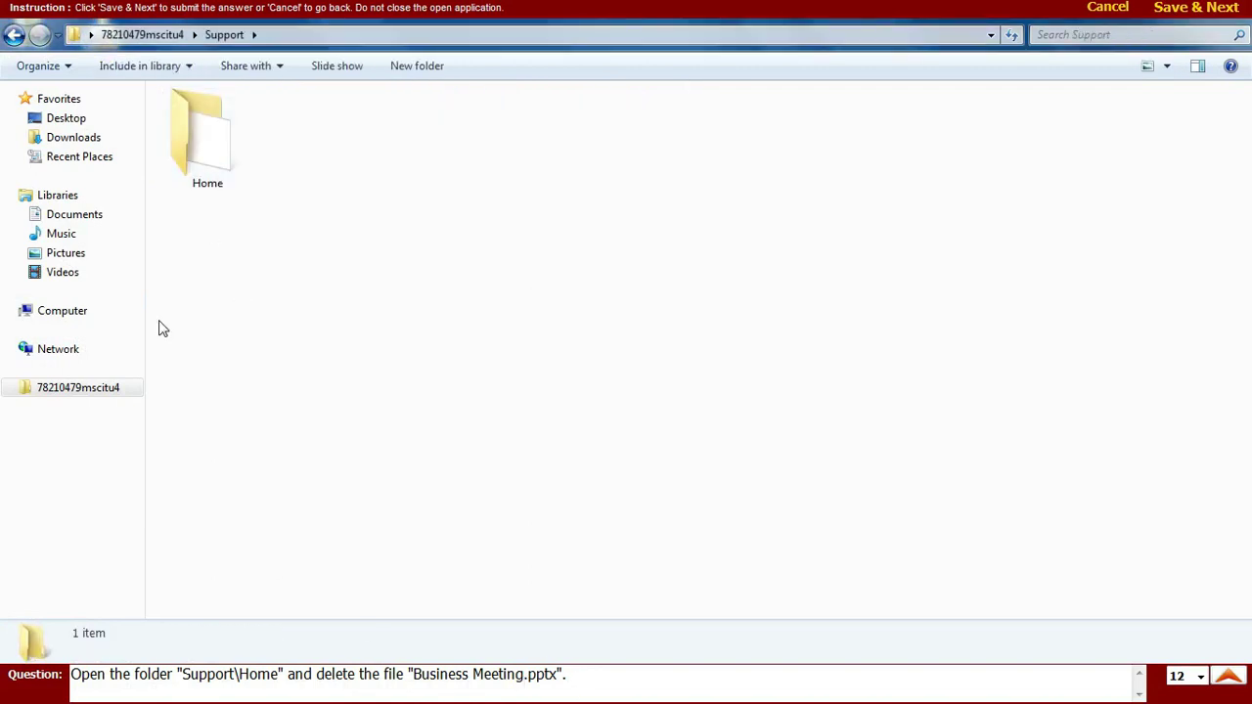
pyautogui.doubleClick(198, 159)
# Step: Delete Business Meeting.pptx from the Home folder and submit the answer
pyautogui.click(193, 133)
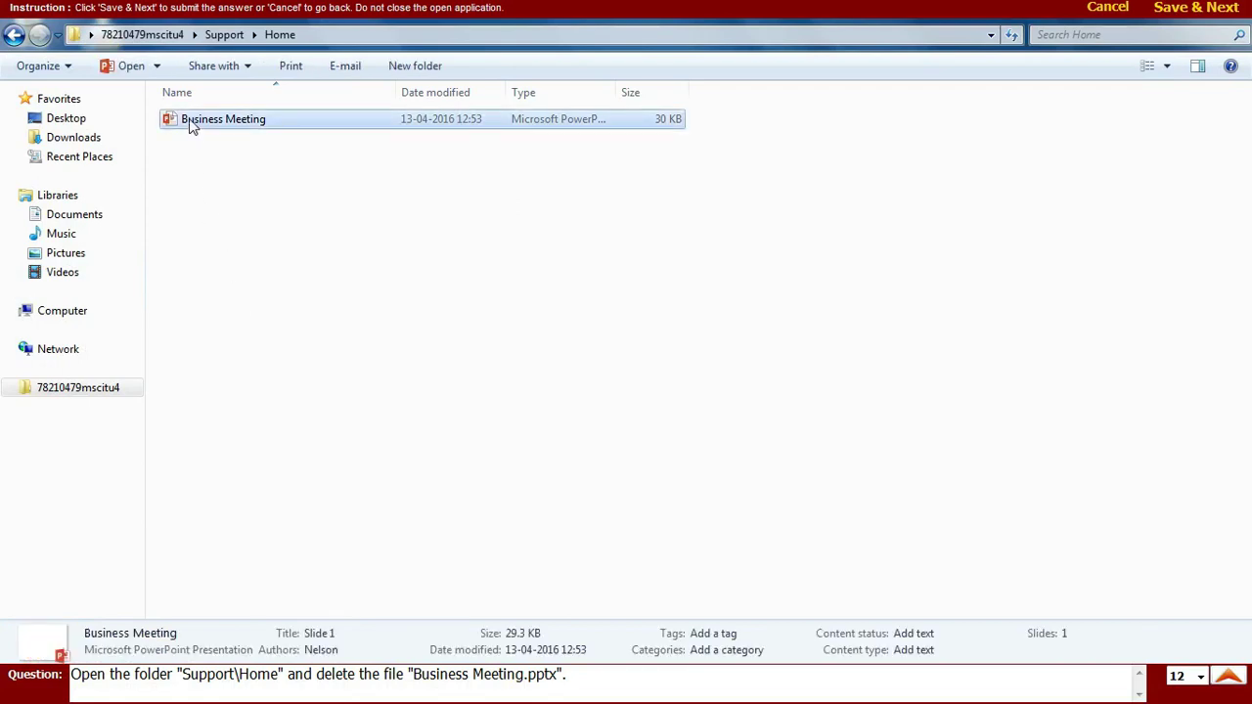
pyautogui.click(64, 67)
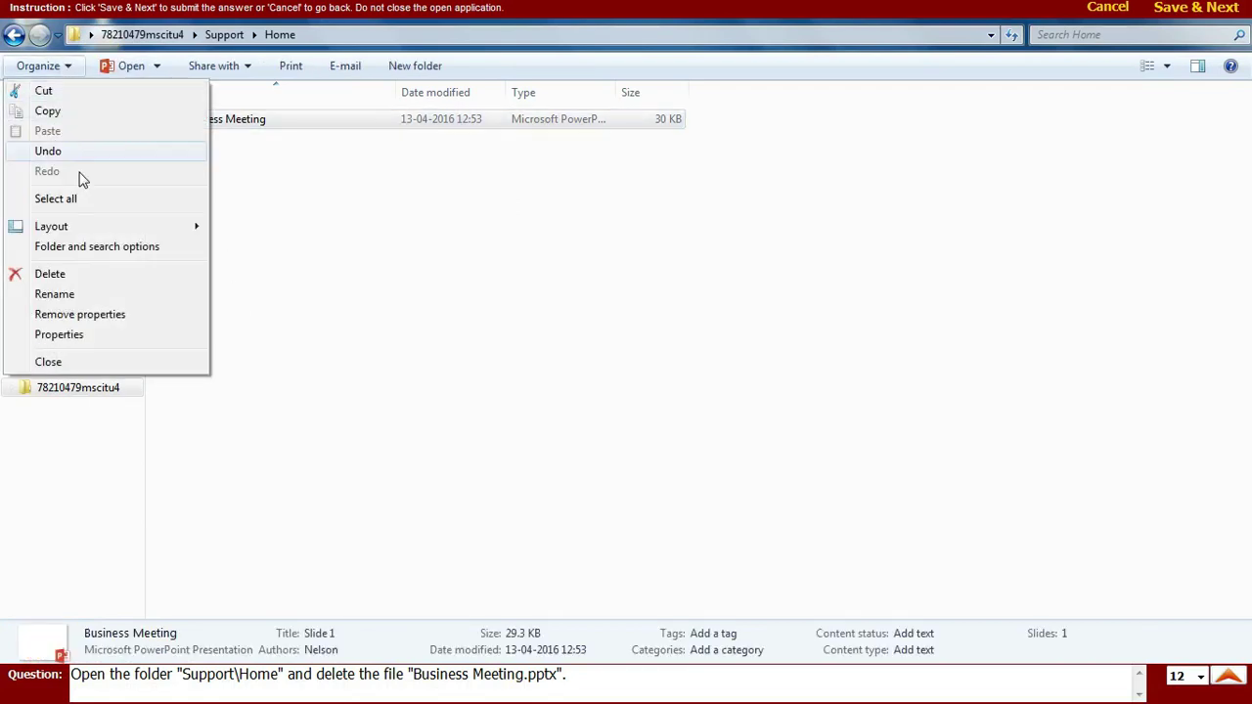
pyautogui.click(78, 278)
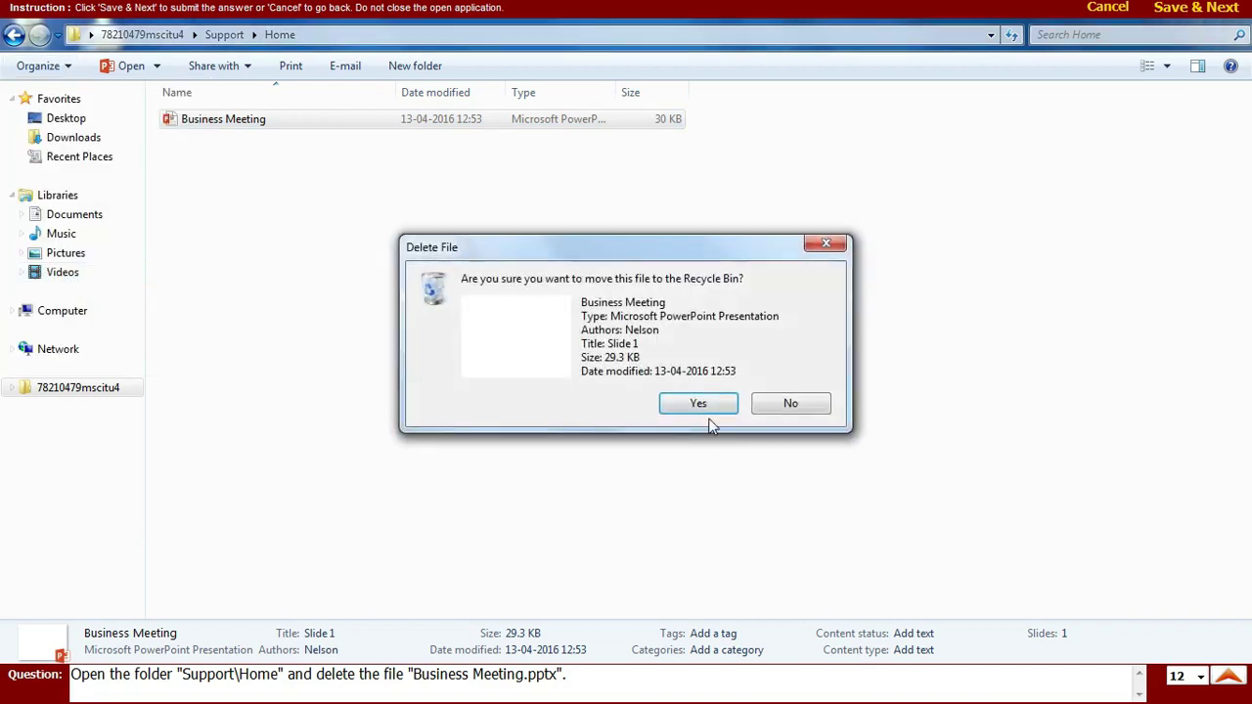
pyautogui.click(699, 405)
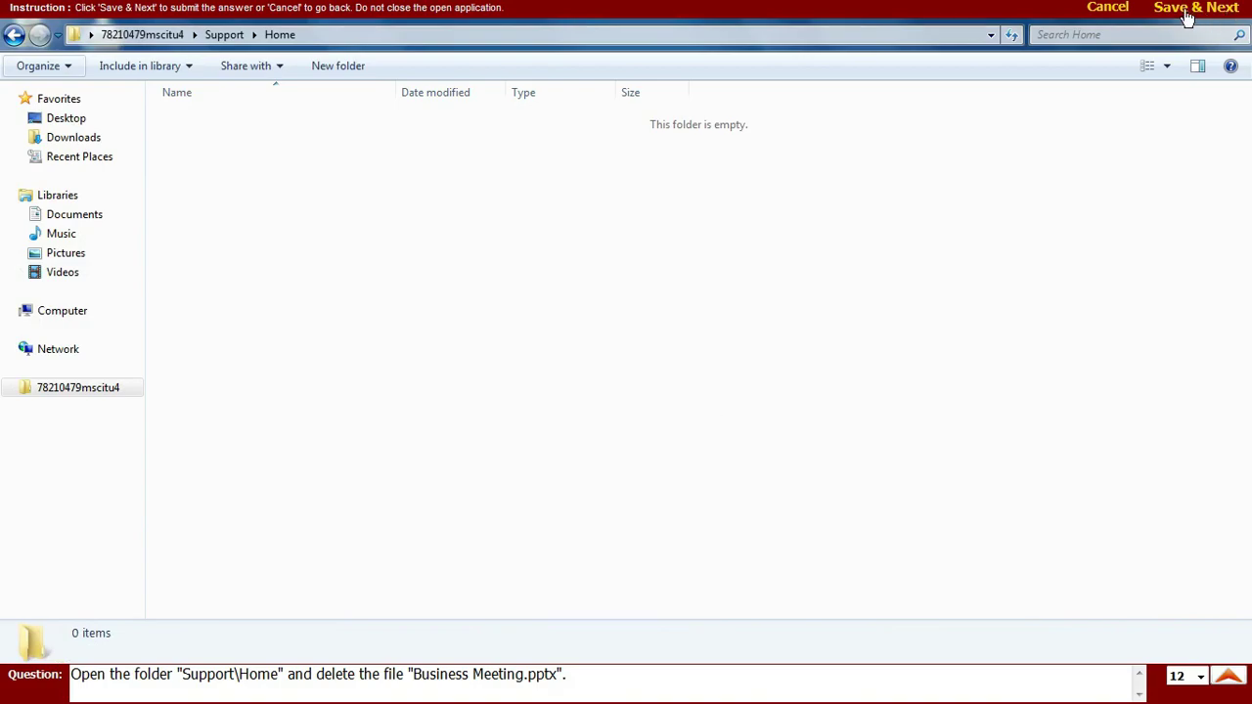
pyautogui.click(1187, 14)
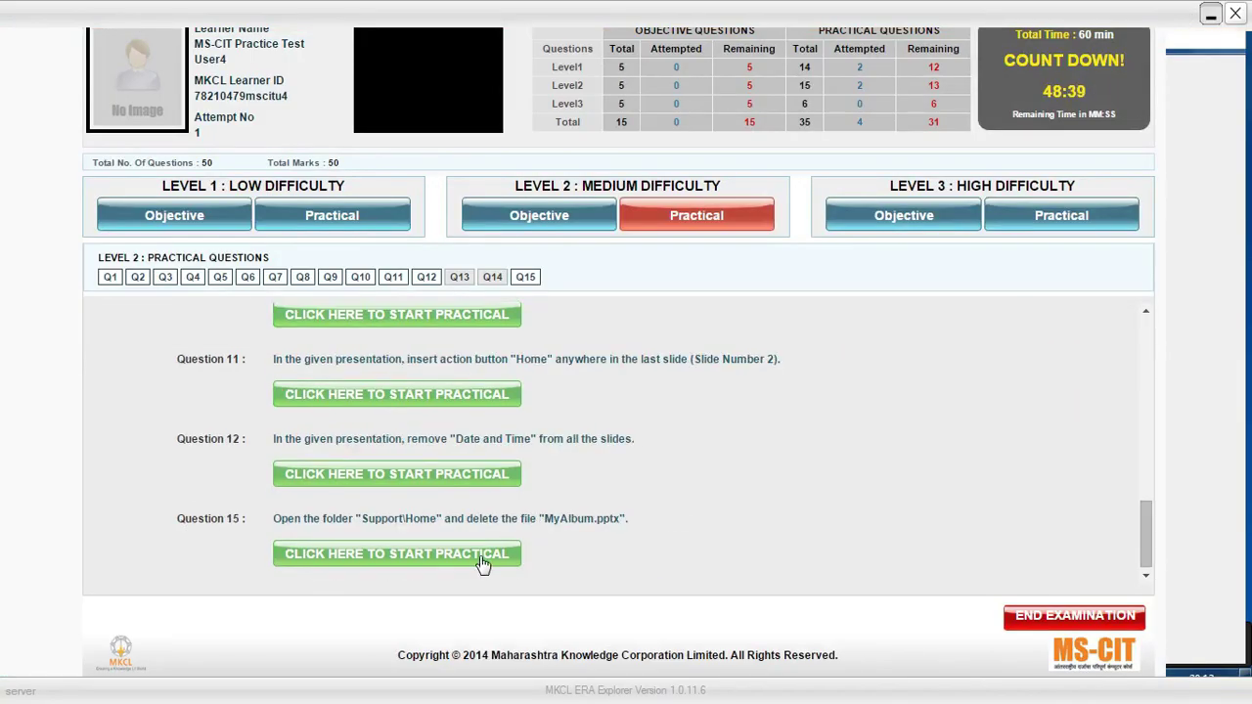
# Step: Start the Level 3 practical about compressing image files and open the Support\Picture Gallery folder
pyautogui.click(1037, 219)
pyautogui.click(430, 554)
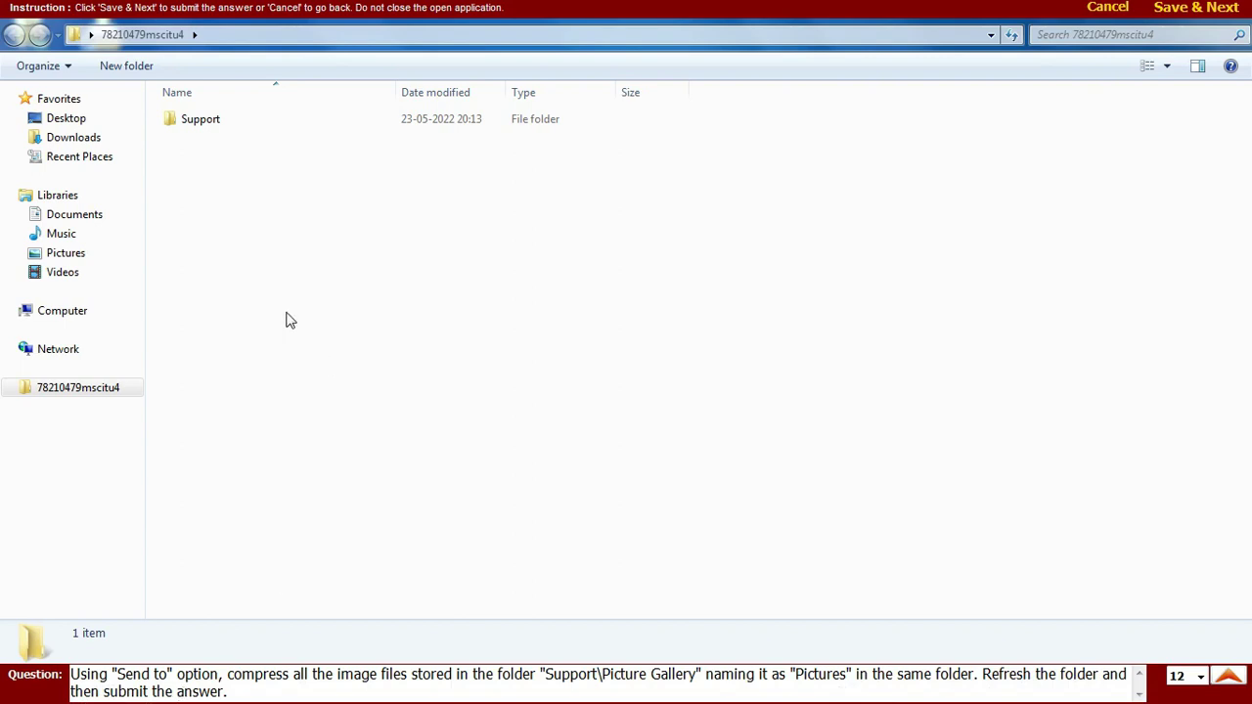
pyautogui.doubleClick(193, 121)
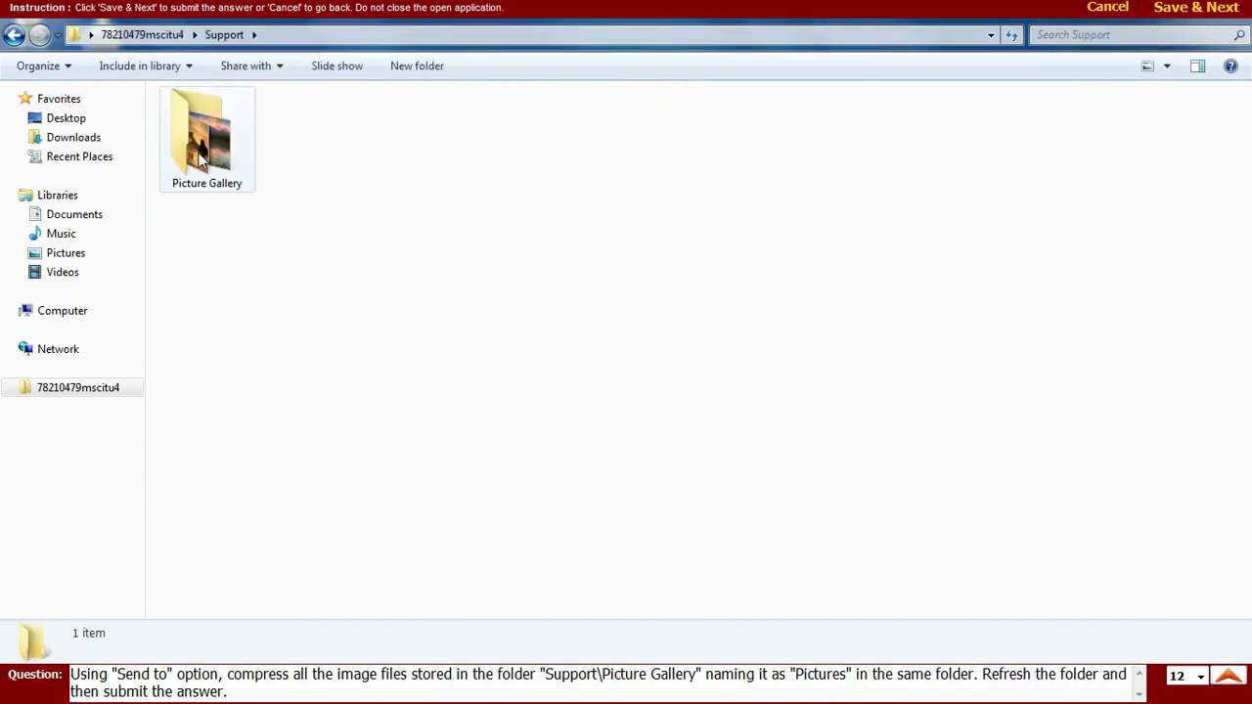
pyautogui.doubleClick(201, 156)
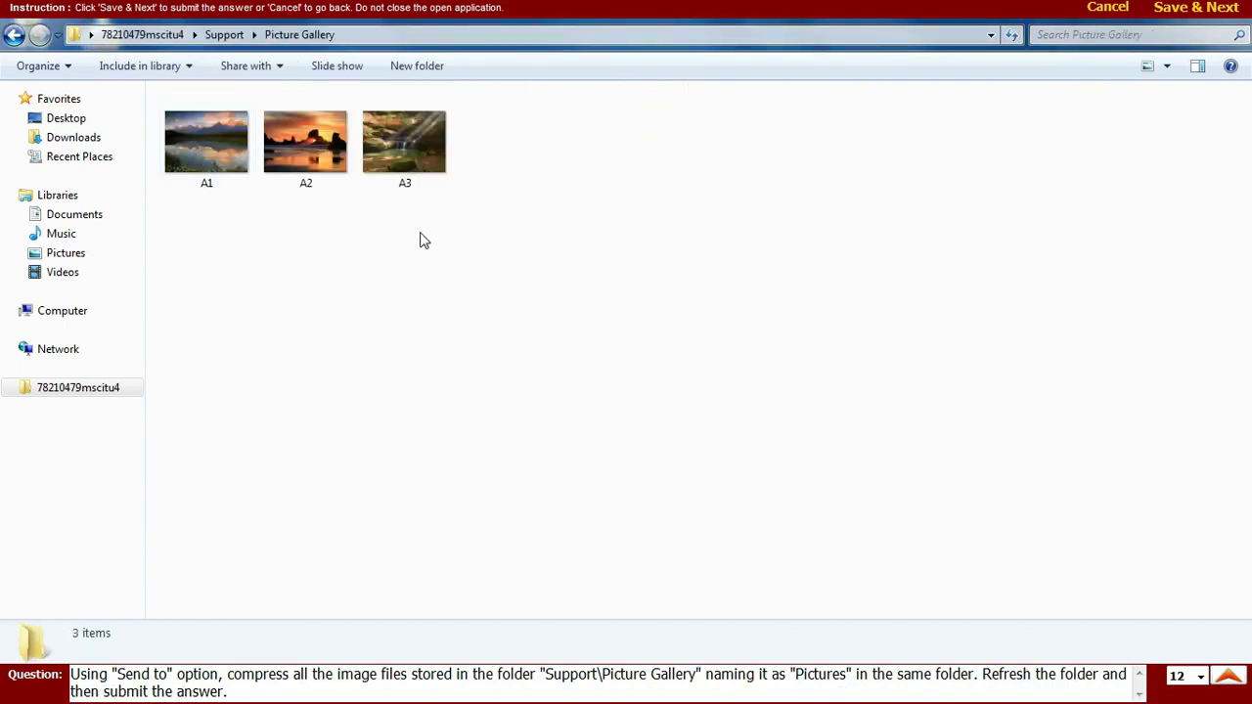
# Step: Compress images A1, A2 and A3 into Picture Gallery.rar in the same folder and refresh the view
pyautogui.moveTo(468, 226); pyautogui.dragTo(199, 137)
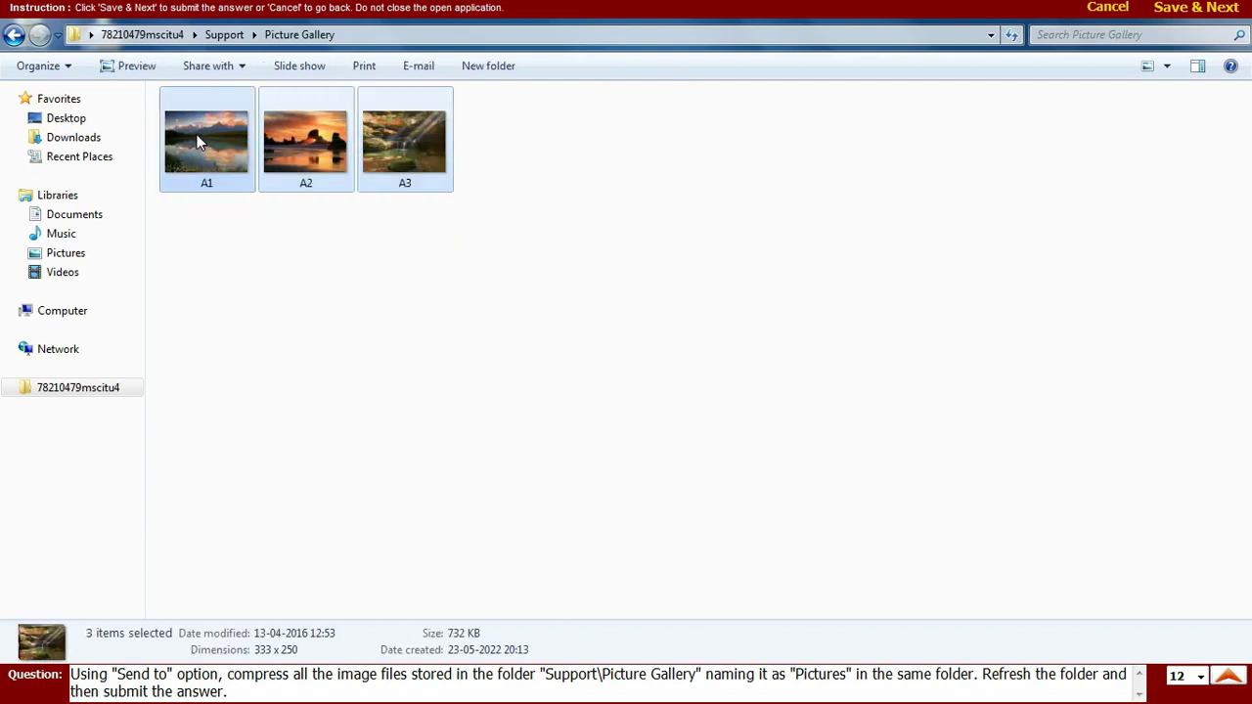
pyautogui.rightClick(226, 142)
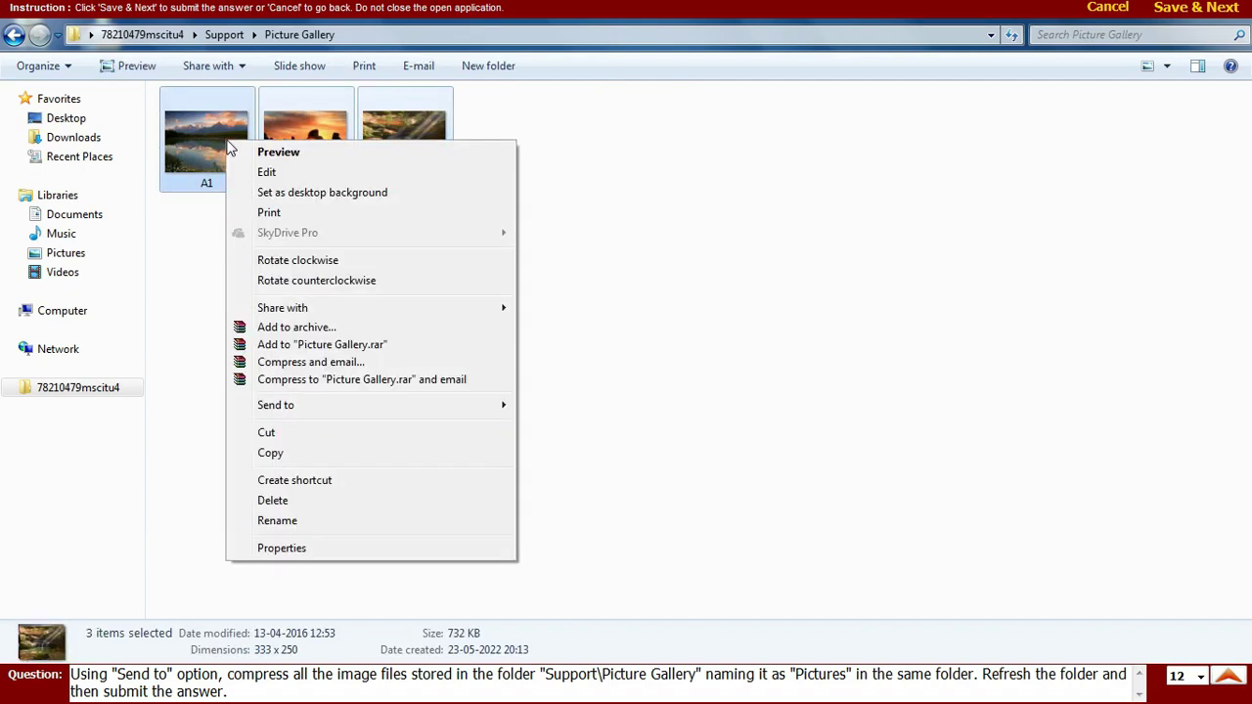
pyautogui.press('Escape')
pyautogui.rightClick(385, 342)
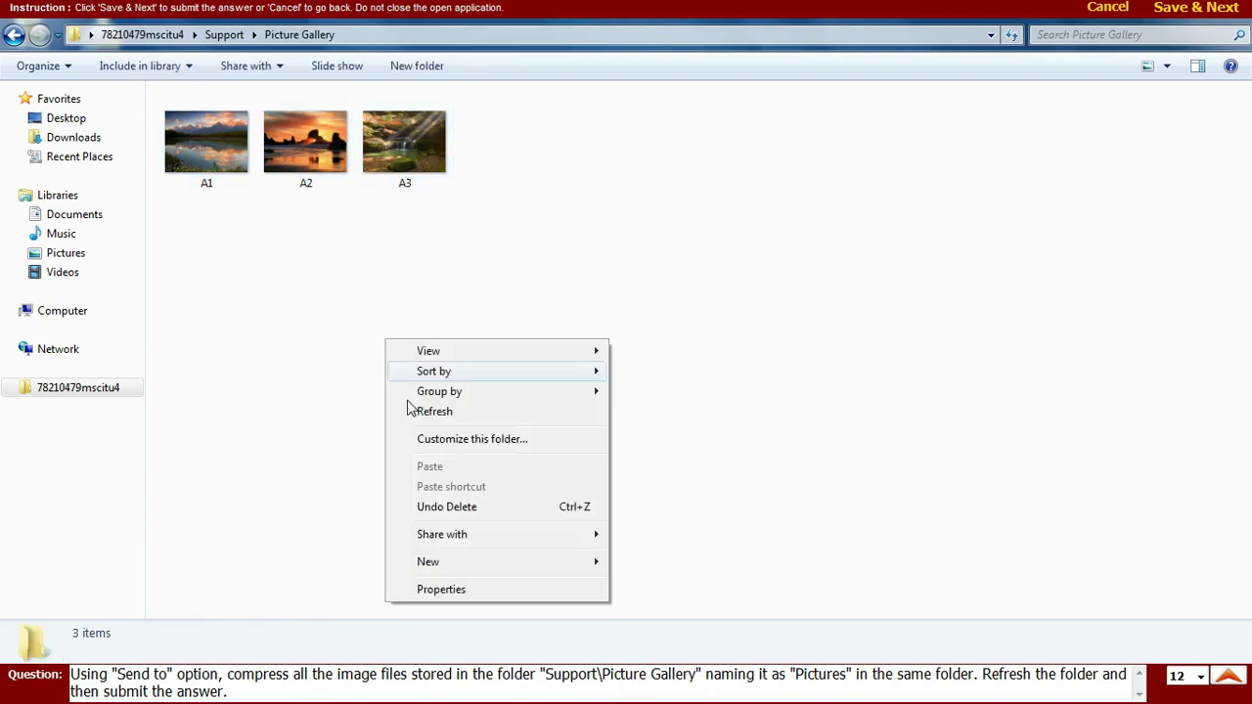
pyautogui.click(439, 419)
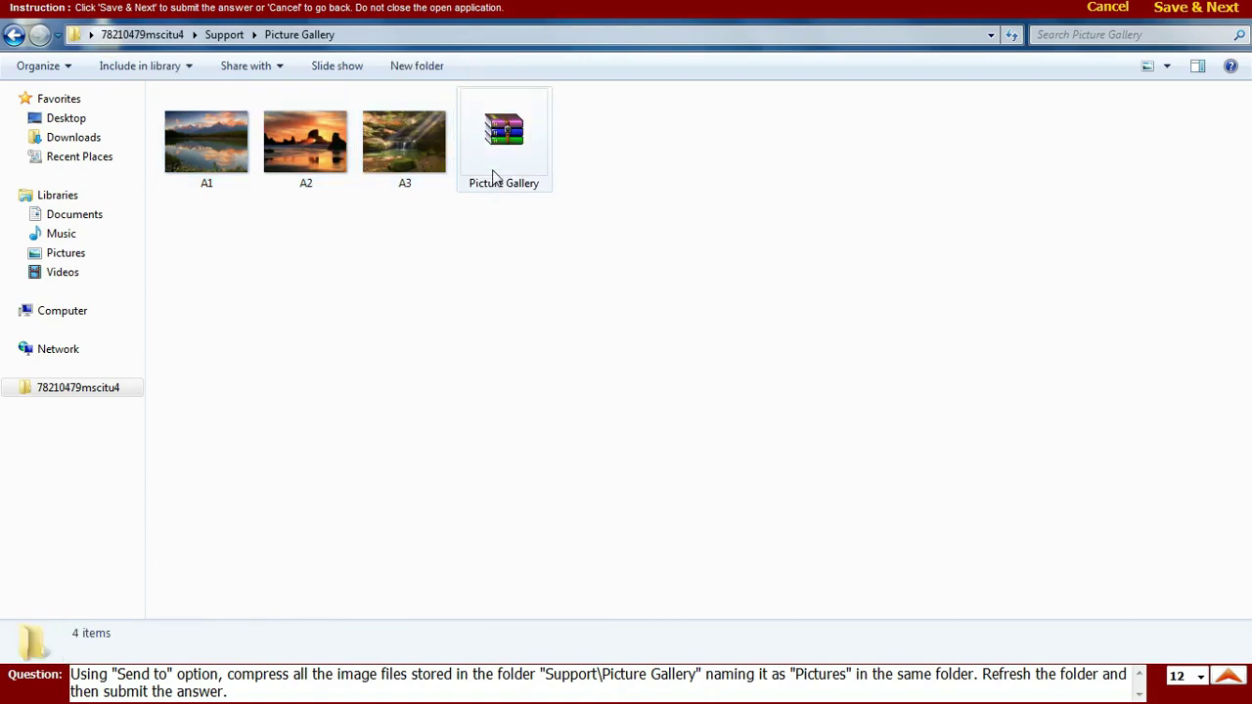
# Step: Rename the Picture Gallery archive to Picture
pyautogui.click(494, 176)
pyautogui.rightClick(493, 175)
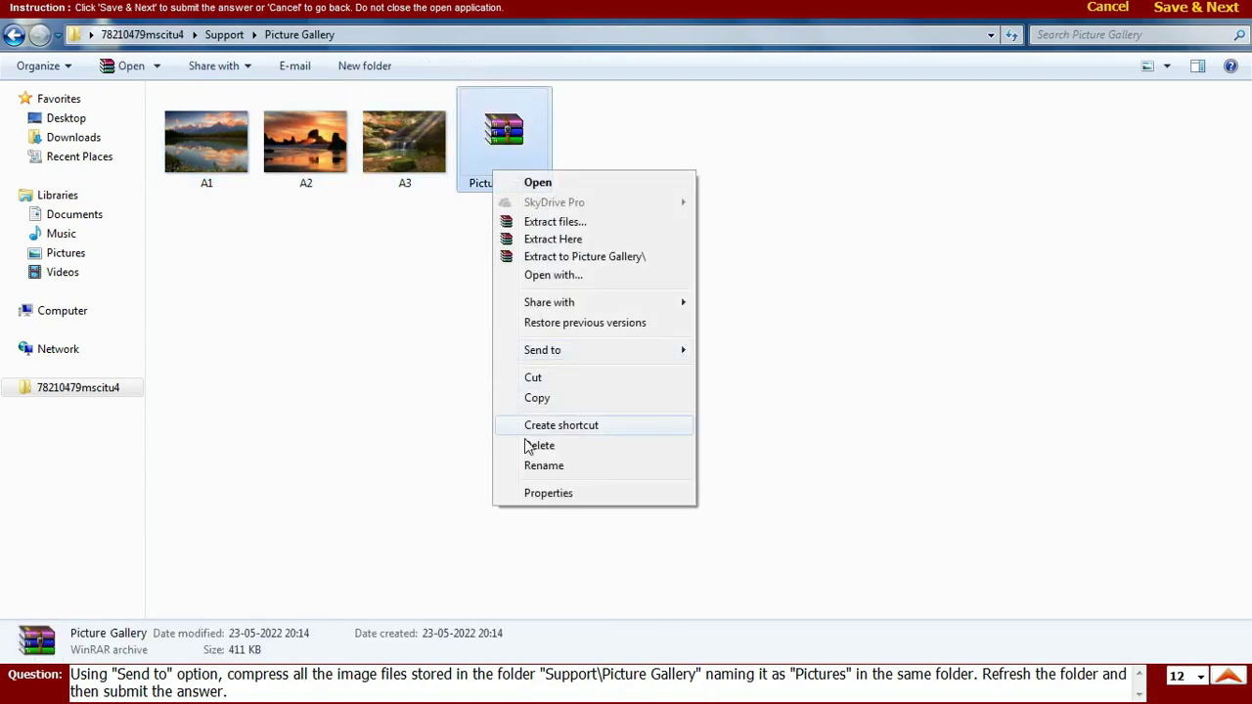
pyautogui.click(543, 466)
pyautogui.moveTo(507, 183); pyautogui.dragTo(559, 190)
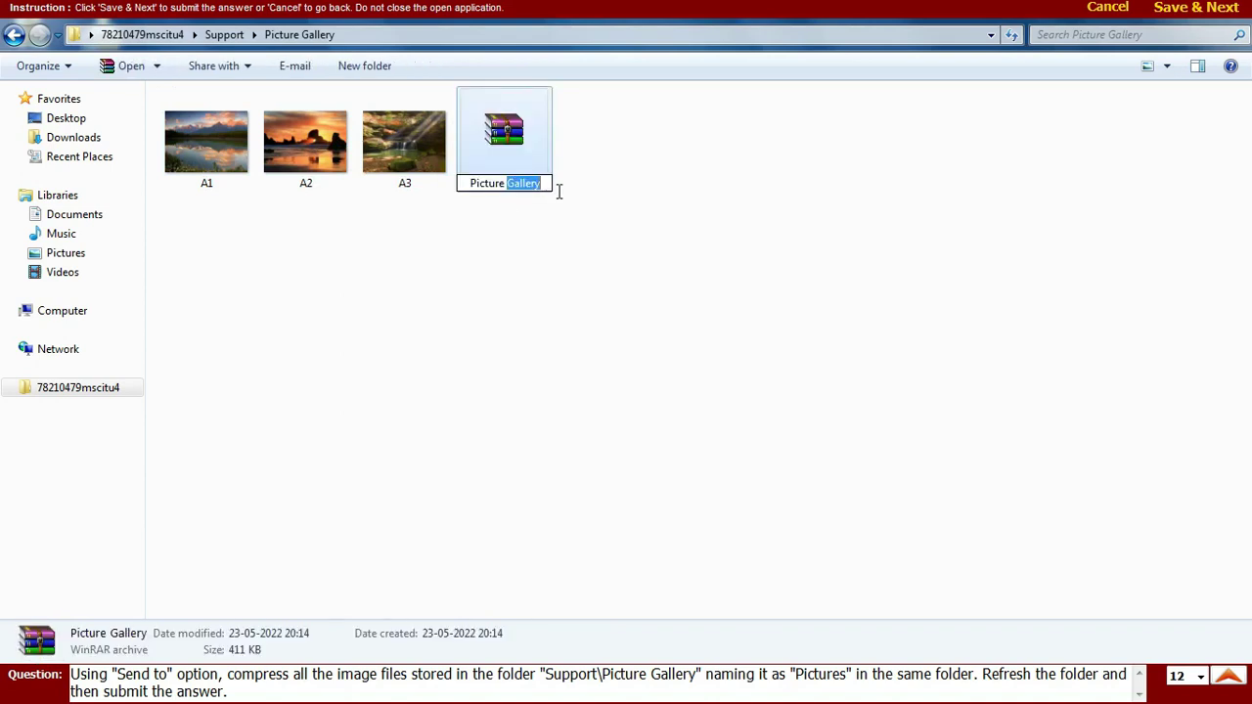
pyautogui.press('BackSpace')
pyautogui.press('BackSpace')
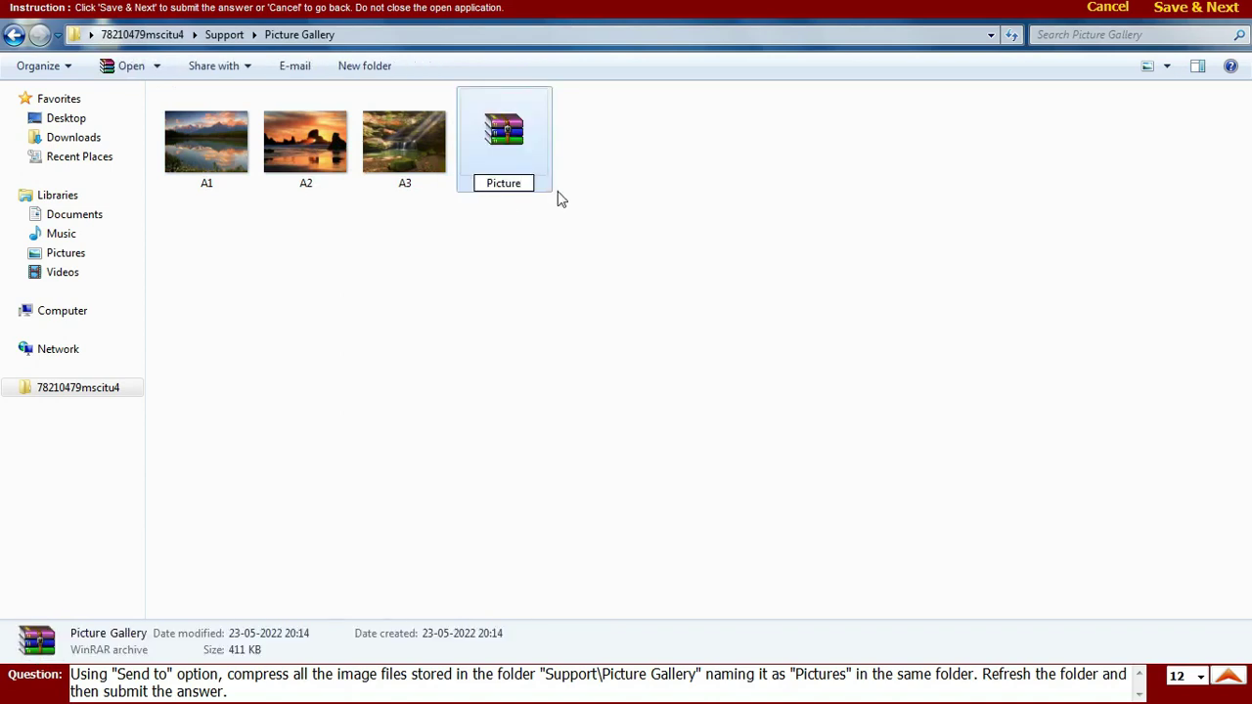
pyautogui.click(526, 295)
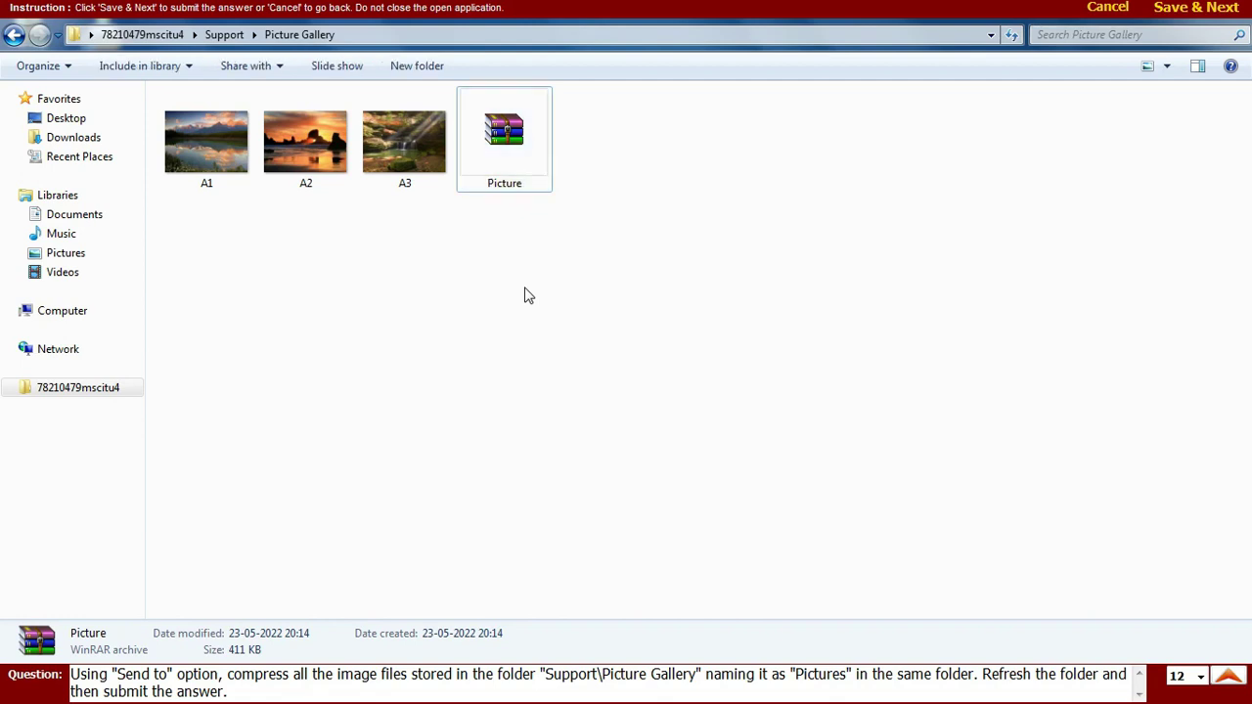
# Step: Refresh the Picture Gallery folder and submit the compression answer
pyautogui.rightClick(526, 293)
pyautogui.click(571, 360)
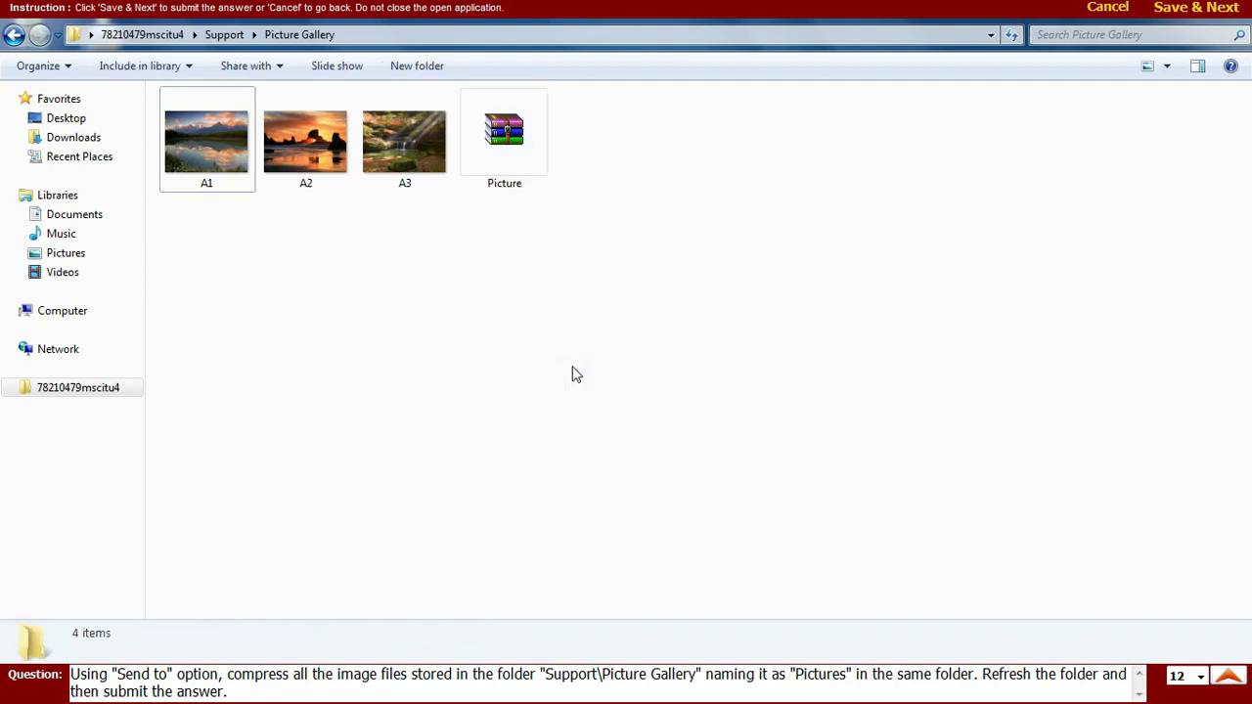
pyautogui.click(1218, 8)
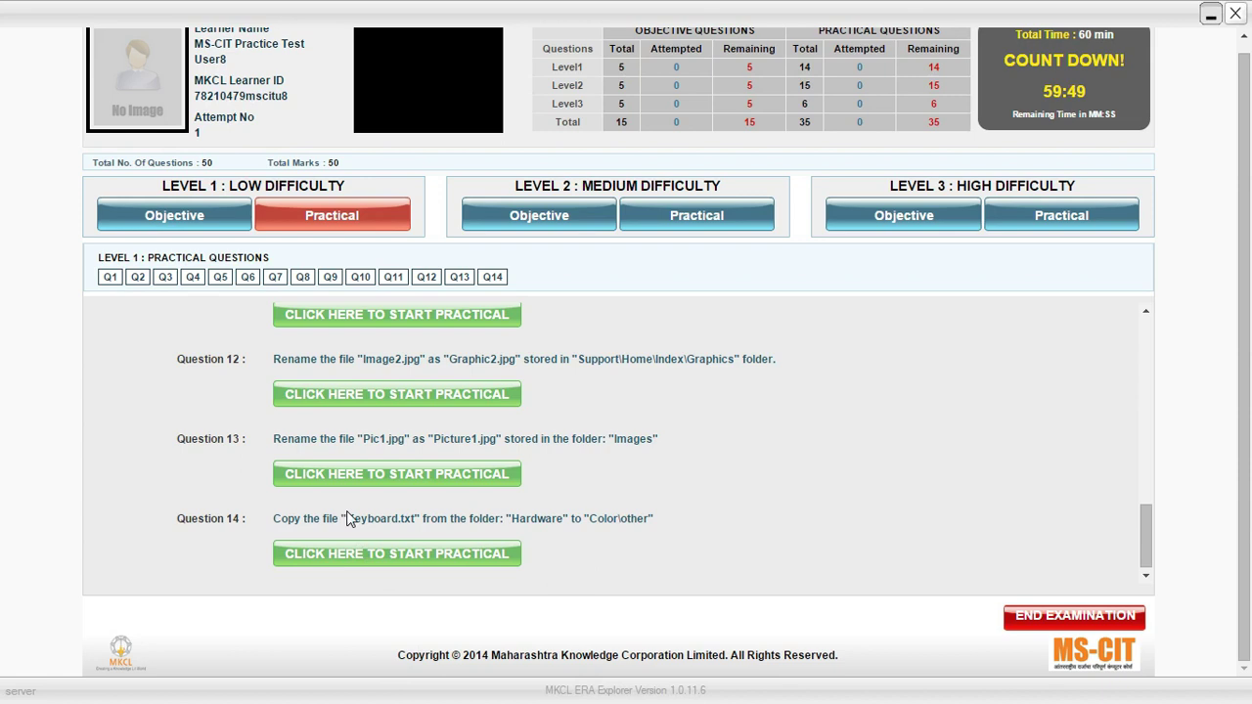
# Step: Start the Level 1 Question 12 practical and open the Support\Home\Index\Graphics folder
pyautogui.scroll(1, 351, 508)
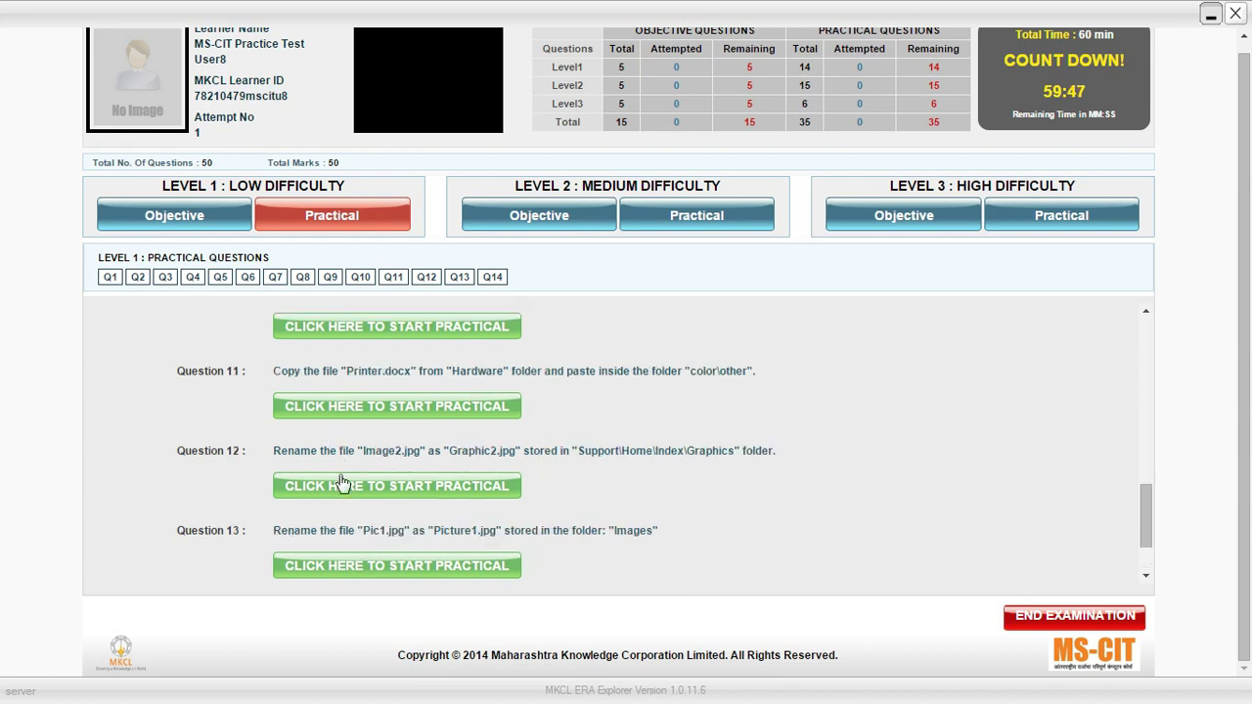
pyautogui.scroll(-1, 337, 459)
pyautogui.click(328, 401)
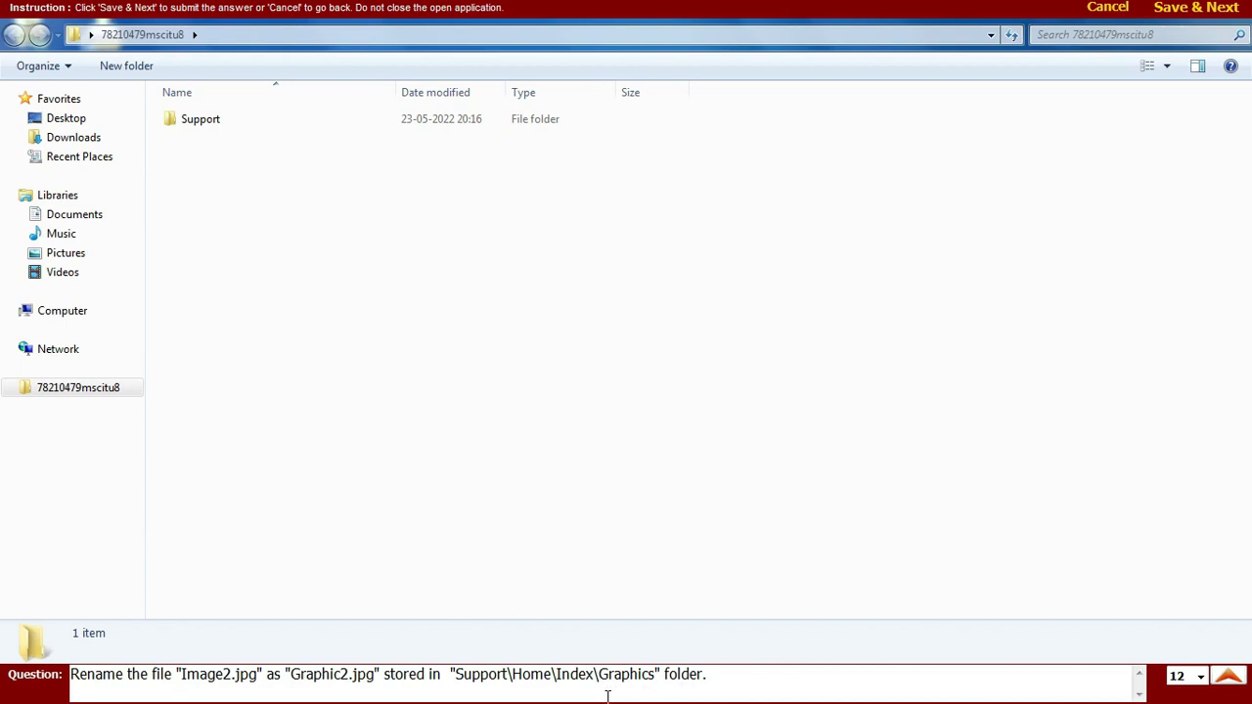
pyautogui.doubleClick(197, 133)
pyautogui.doubleClick(203, 130)
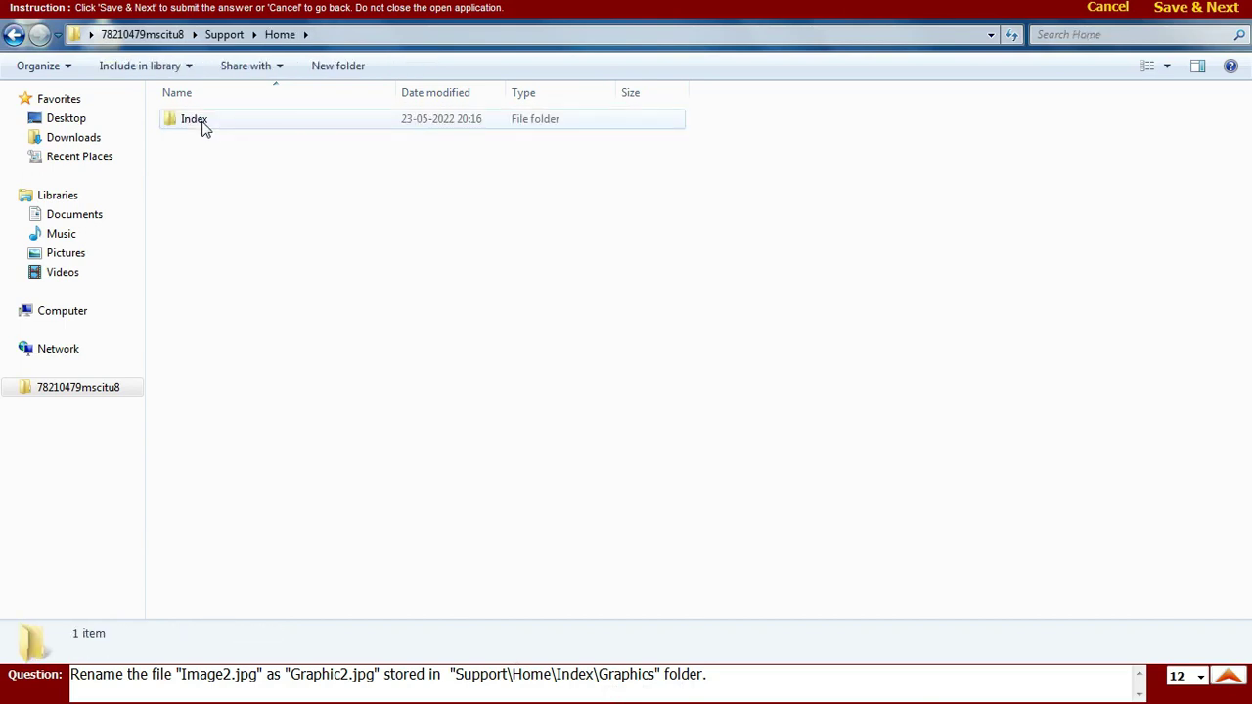
pyautogui.doubleClick(205, 129)
pyautogui.doubleClick(203, 122)
# Step: Rename the Image2 picture in the Graphics folder to Graphic2 and submit the answer
pyautogui.rightClick(201, 162)
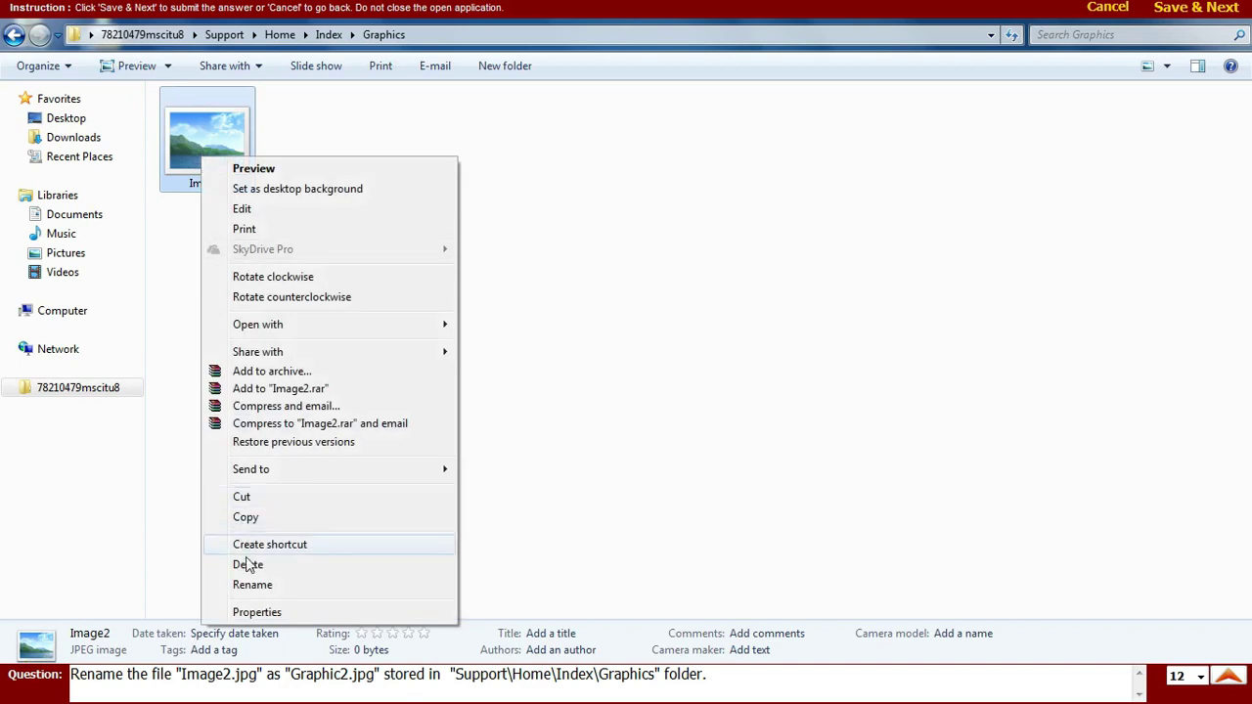
pyautogui.click(44, 76)
pyautogui.click(43, 72)
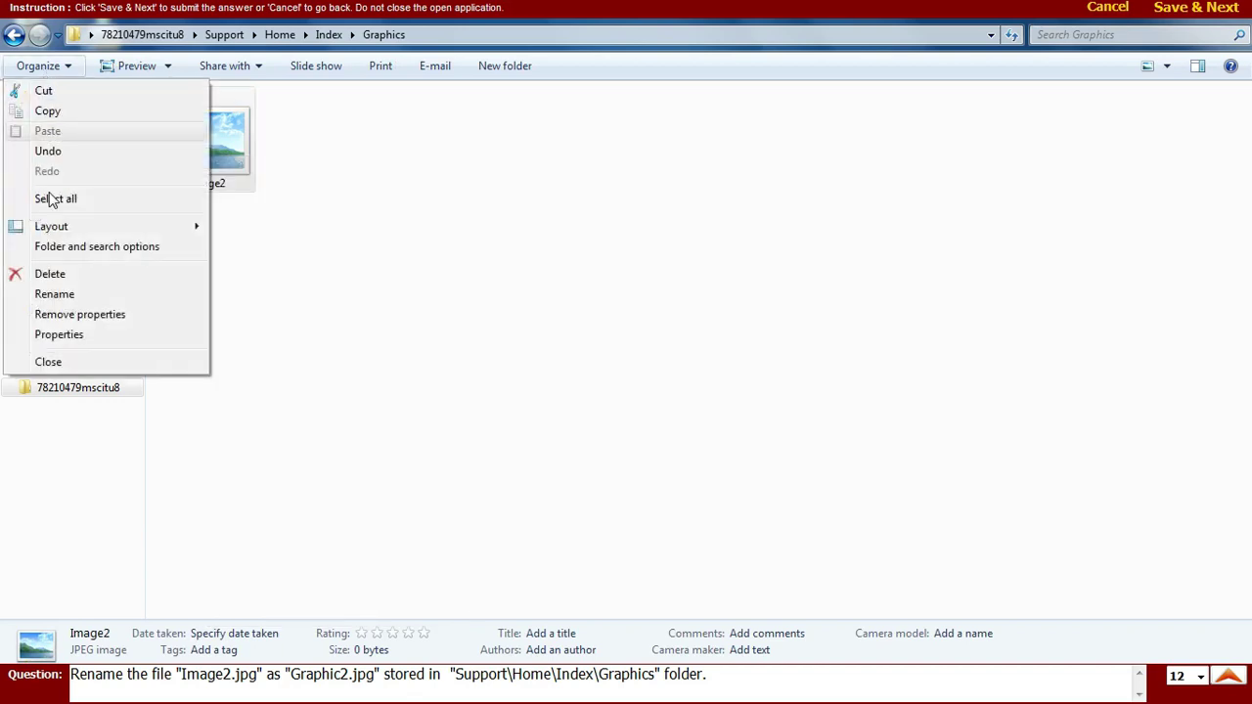
pyautogui.click(59, 294)
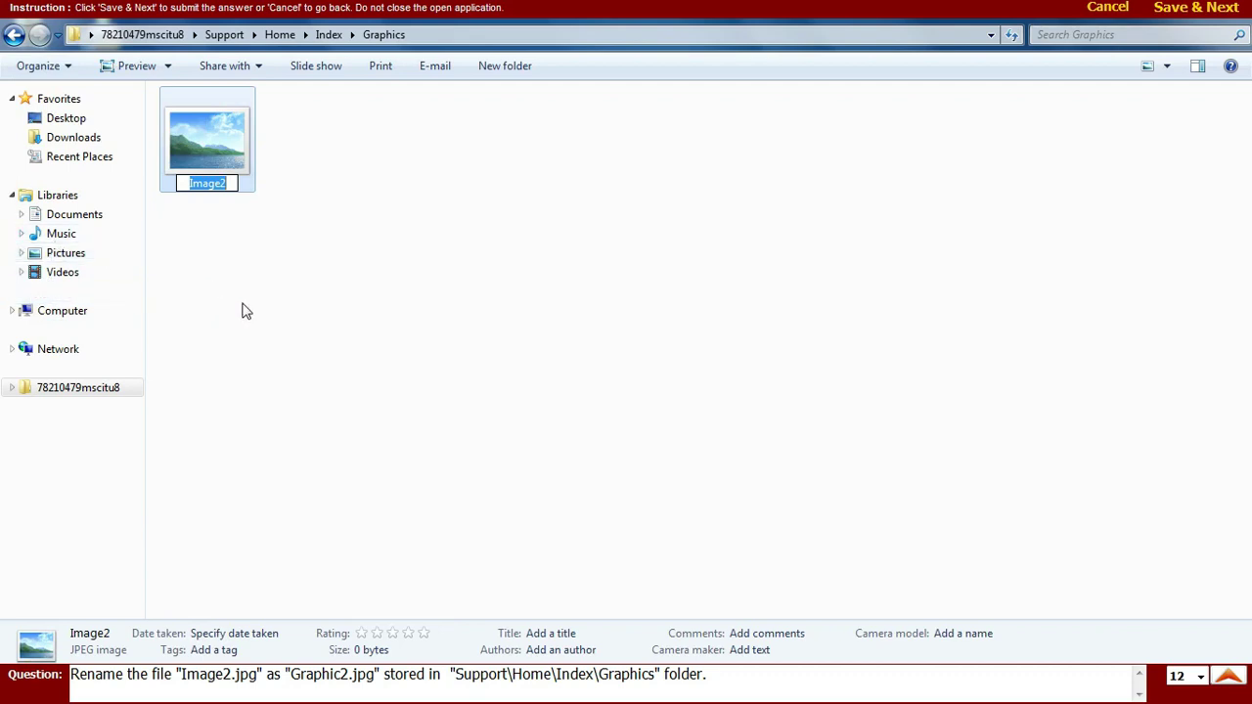
pyautogui.write('Gr')
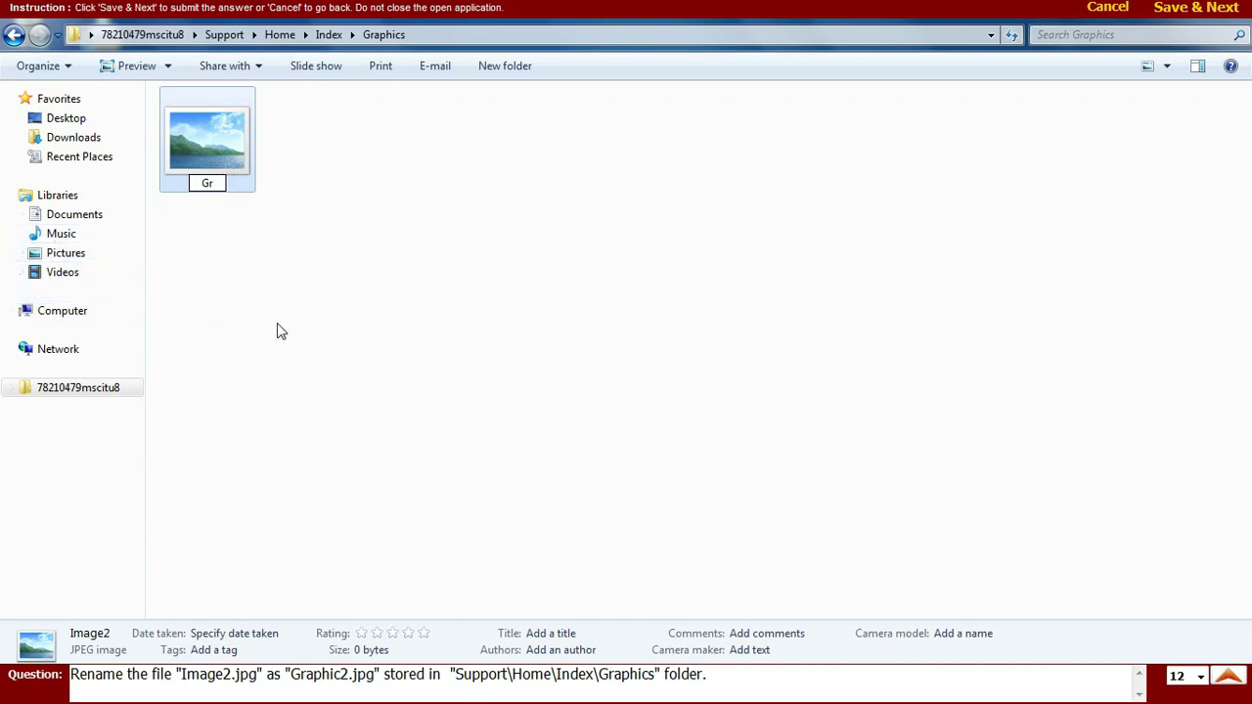
pyautogui.write('aphic2')
pyautogui.click(301, 330)
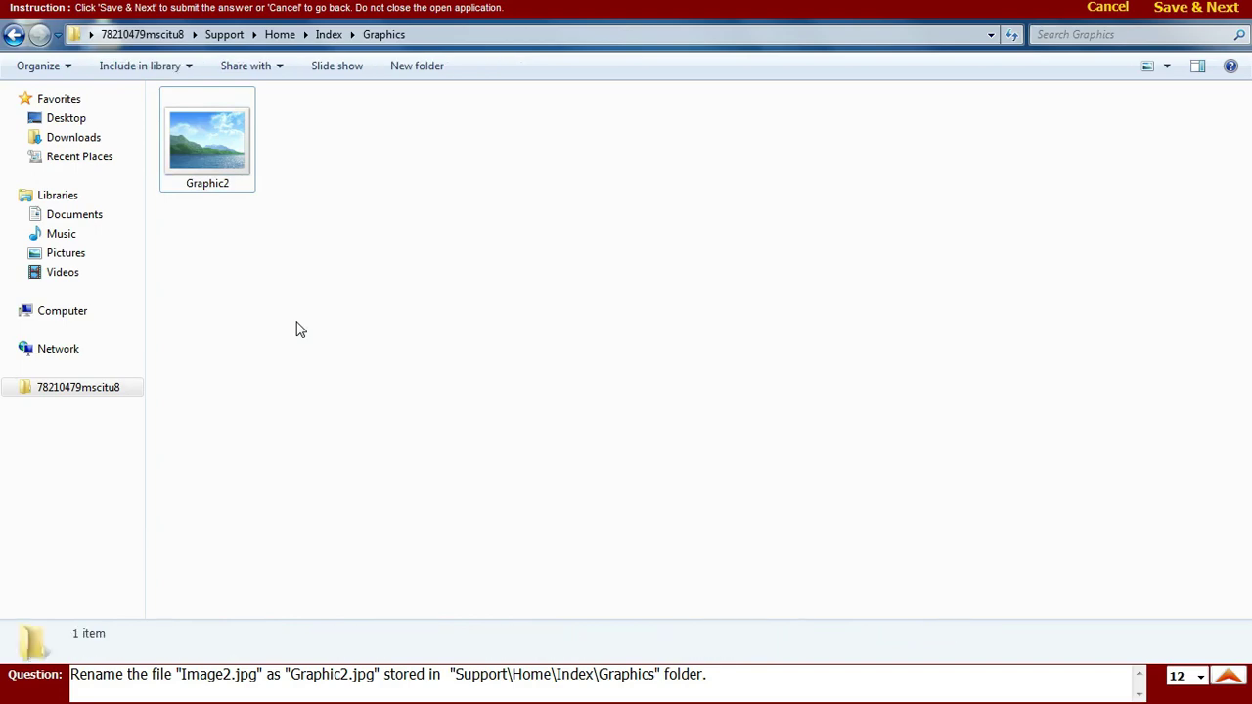
pyautogui.click(1182, 9)
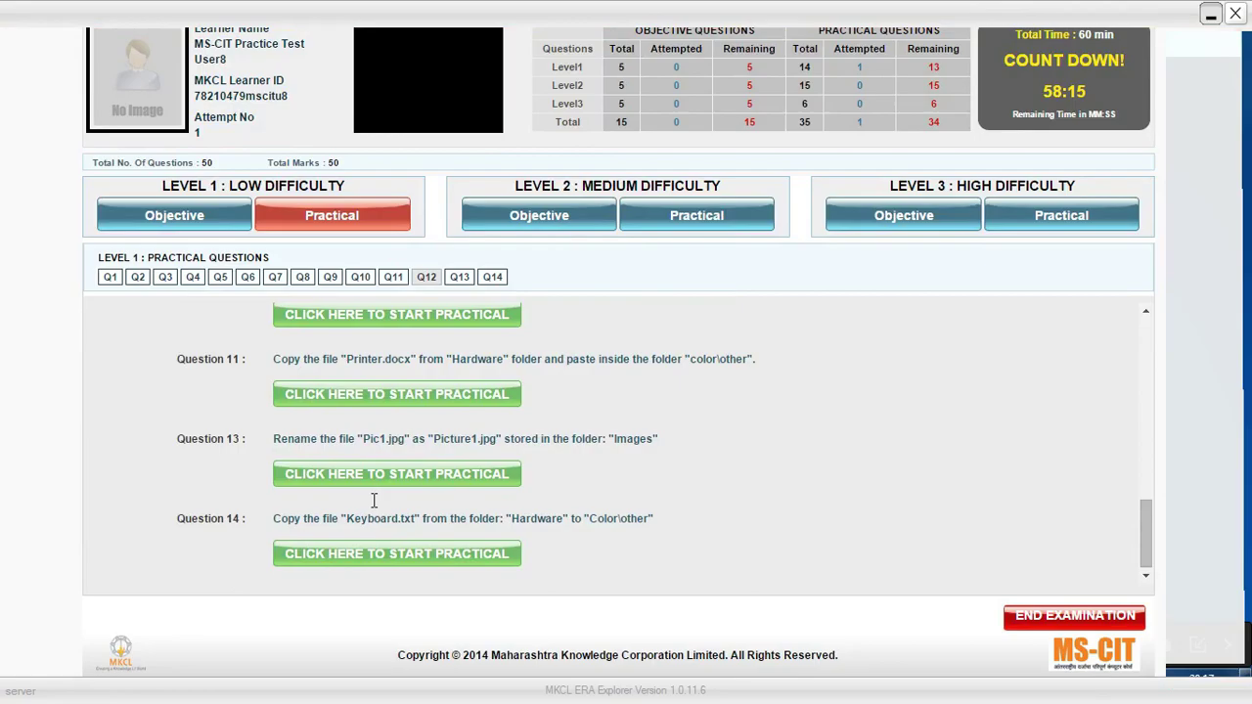
# Step: In the Level 1 Question 13 practical, rename the Pic1 picture in the Images folder to Picture1 and submit the answer
pyautogui.click(383, 558)
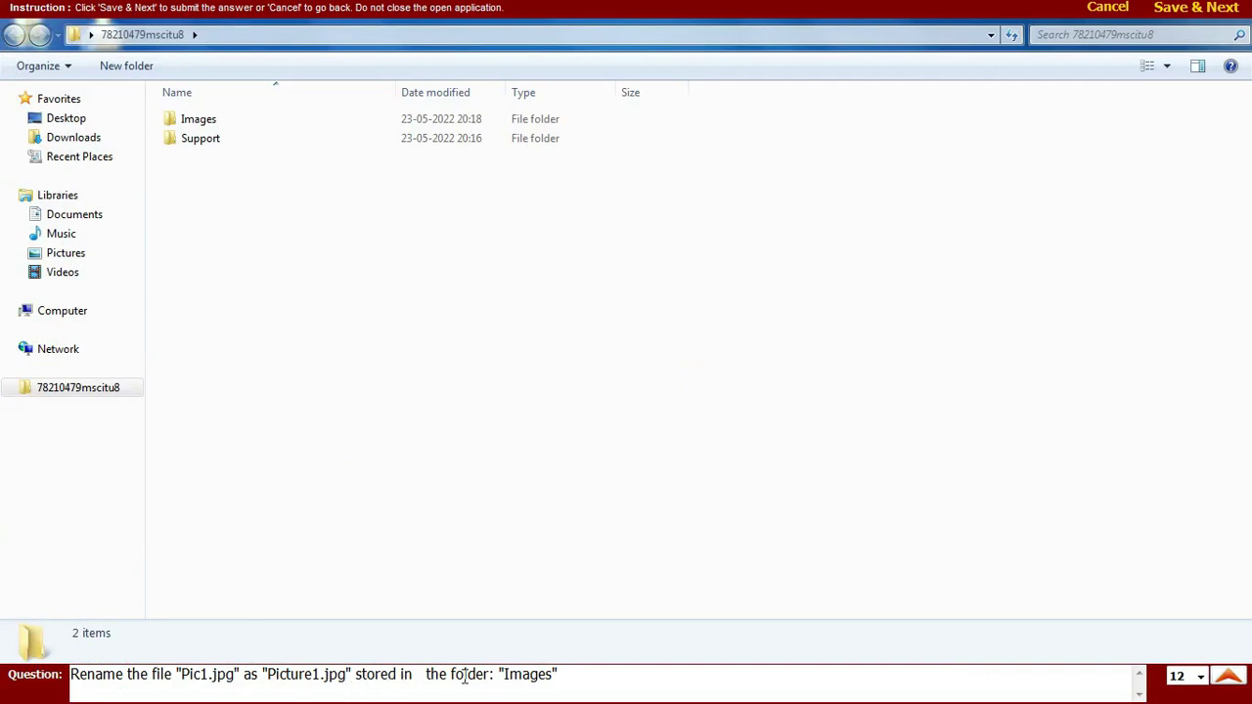
pyautogui.doubleClick(177, 124)
pyautogui.click(191, 165)
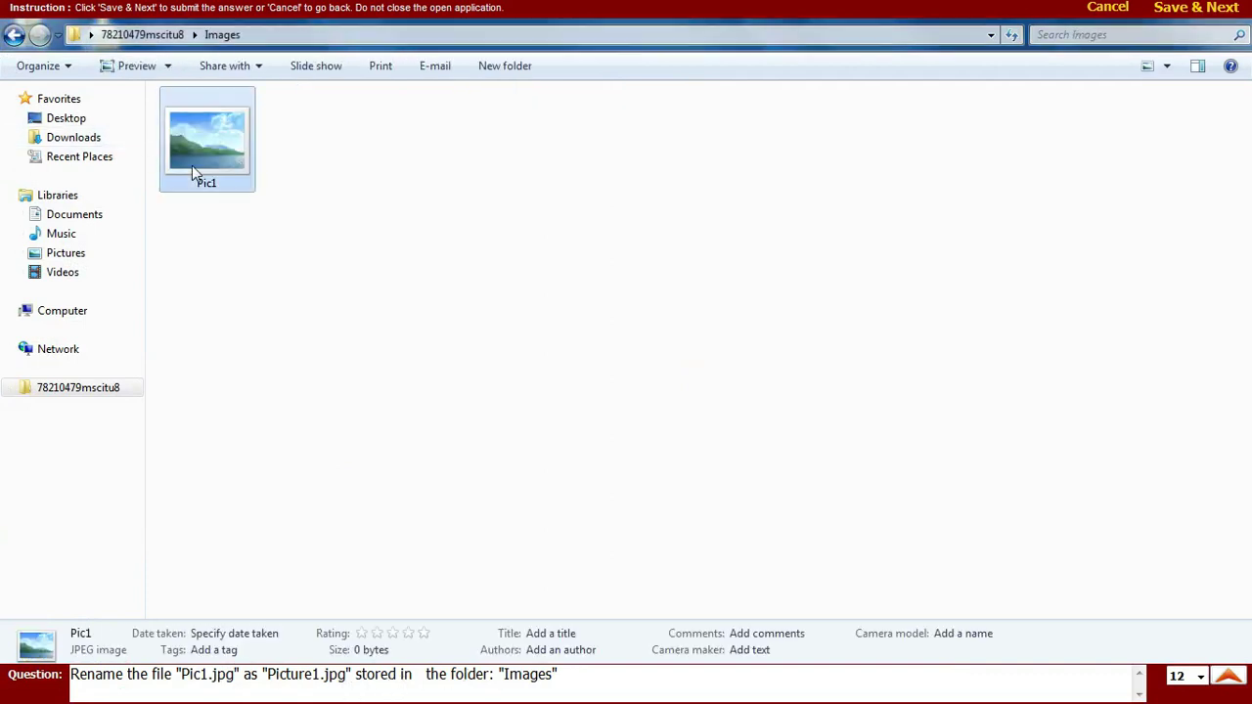
pyautogui.rightClick(192, 165)
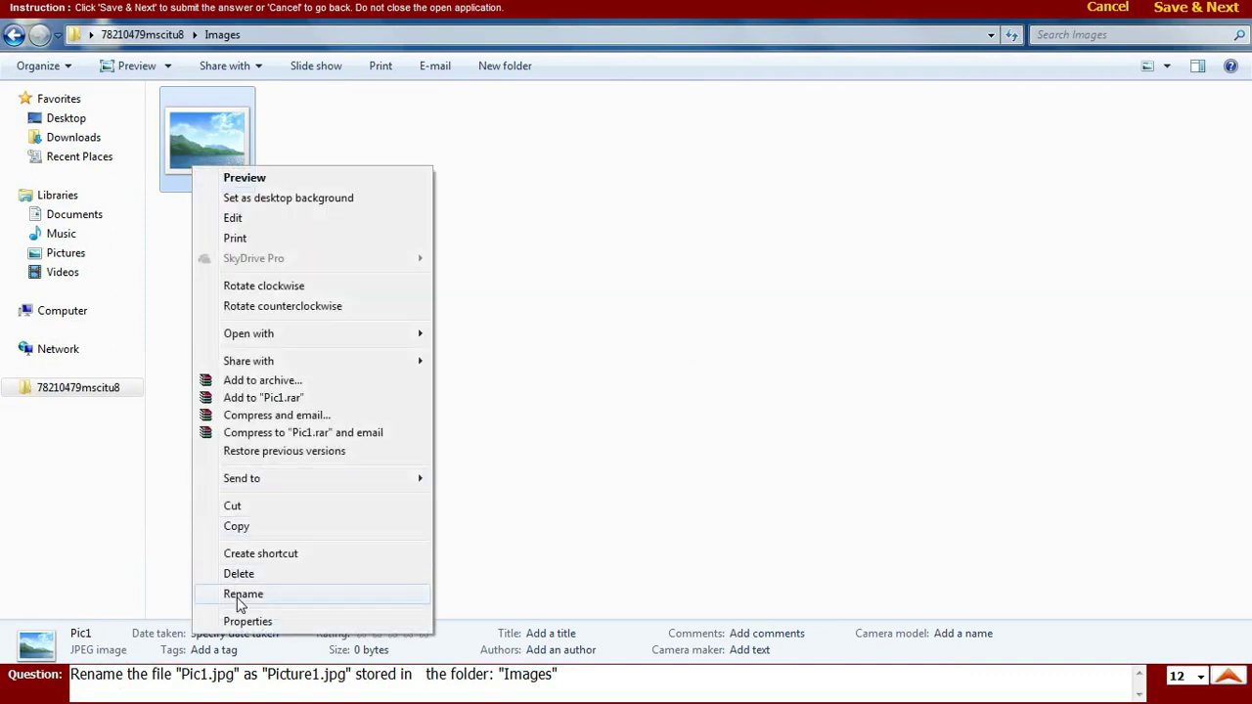
pyautogui.click(240, 594)
pyautogui.write('P')
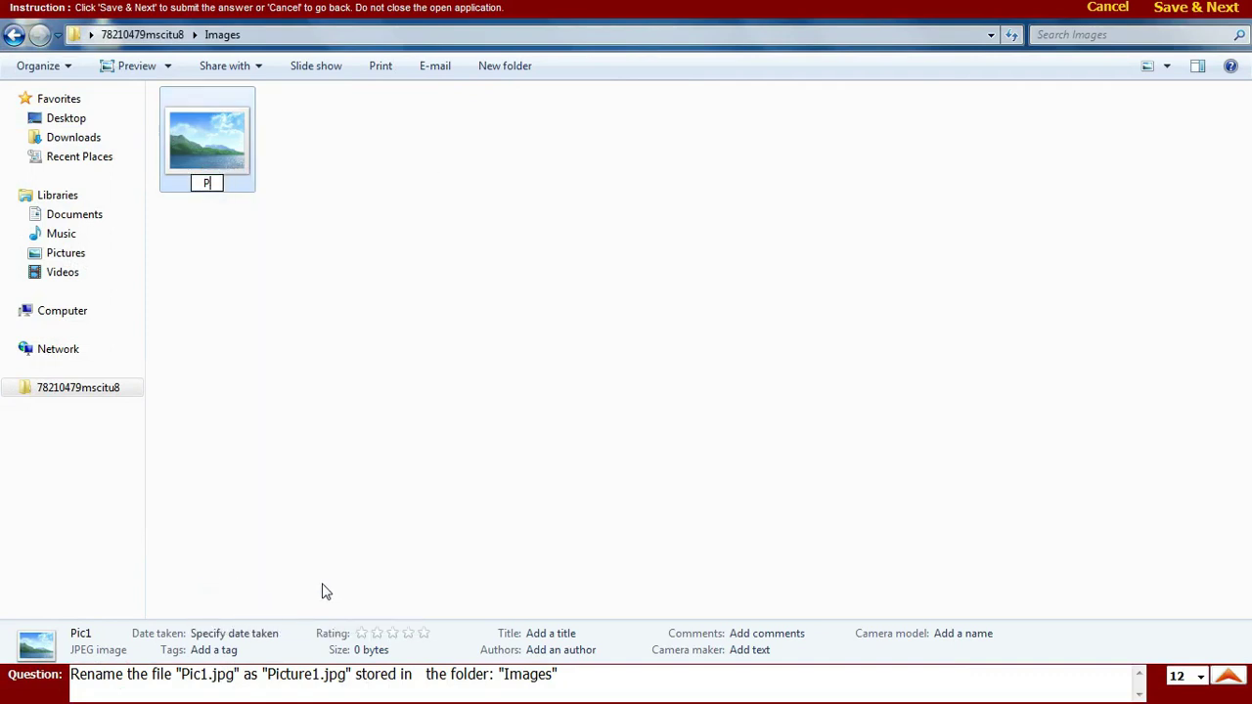
pyautogui.write('icture1')
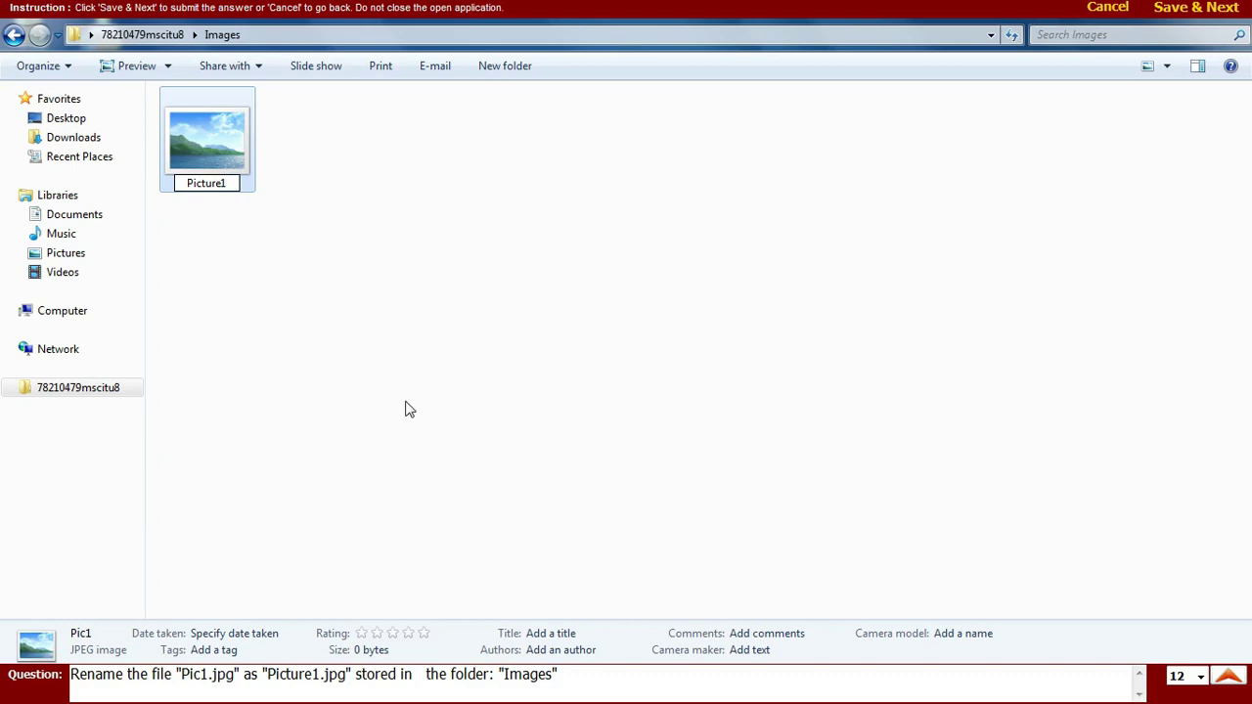
pyautogui.click(400, 392)
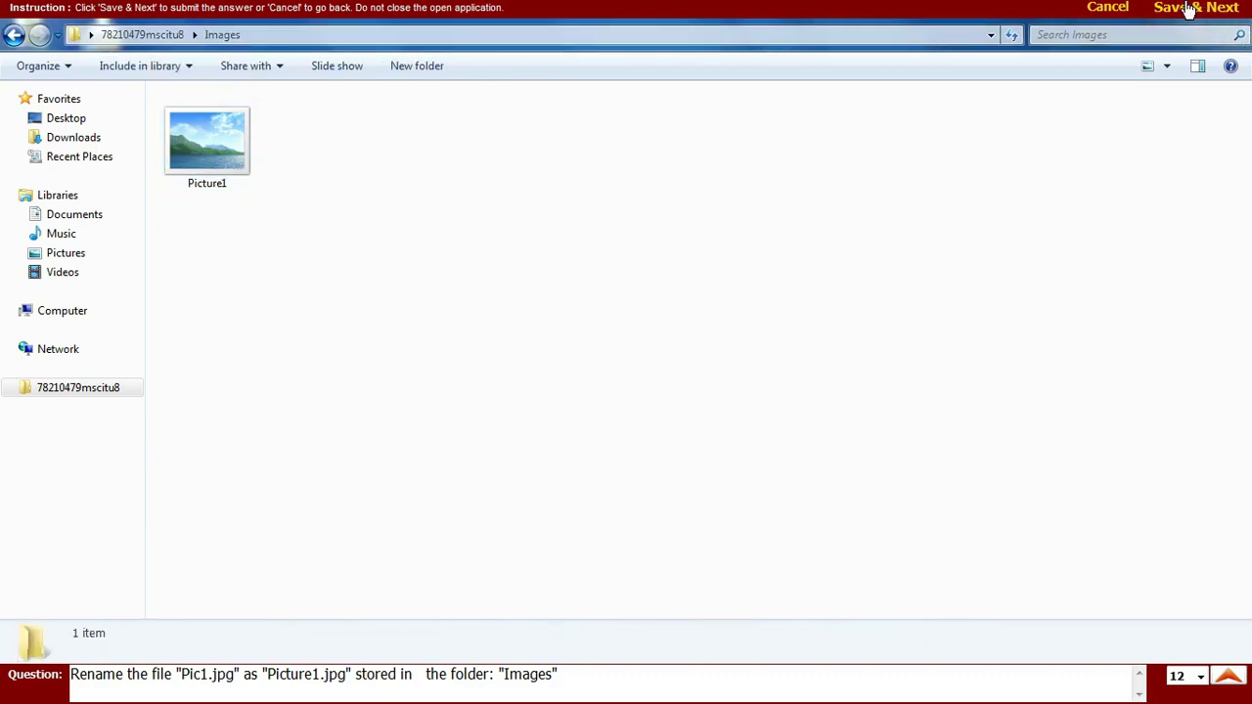
pyautogui.click(1188, 8)
# Step: Start the Level 2 Question 13 practical and cut the Printer document from the Hardware folder
pyautogui.scroll(-5, 577, 316)
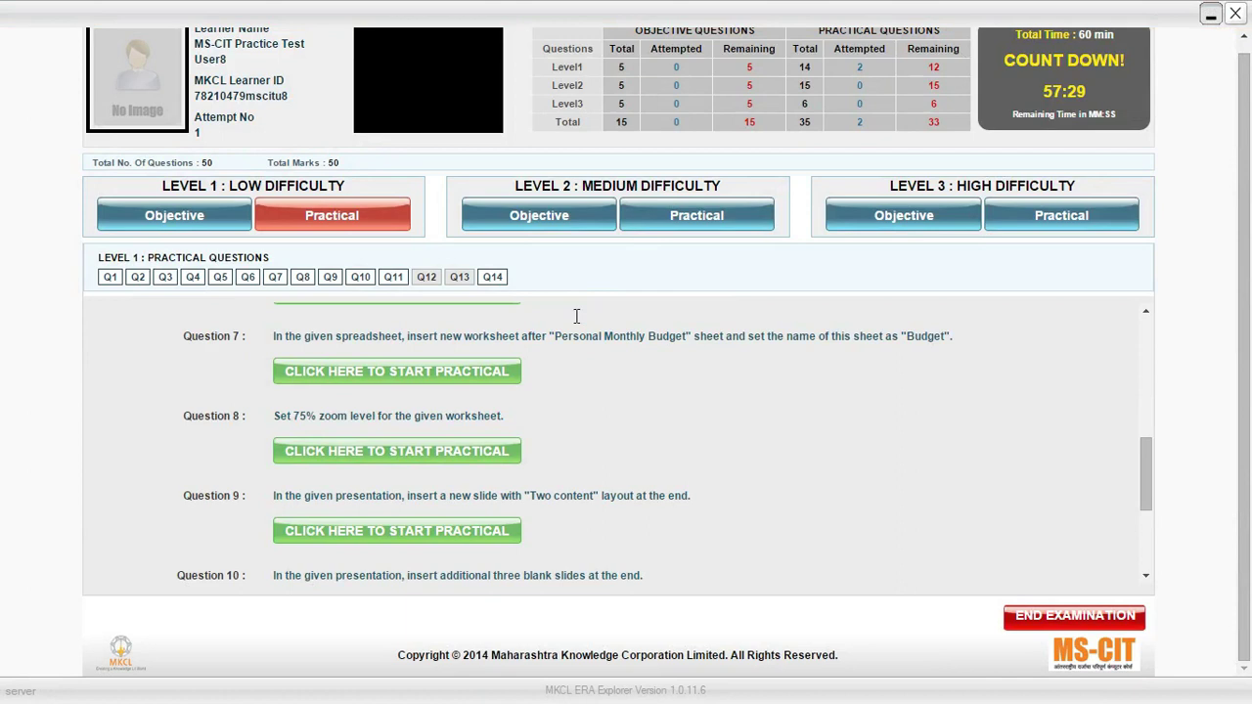
pyautogui.scroll(-3, 551, 416)
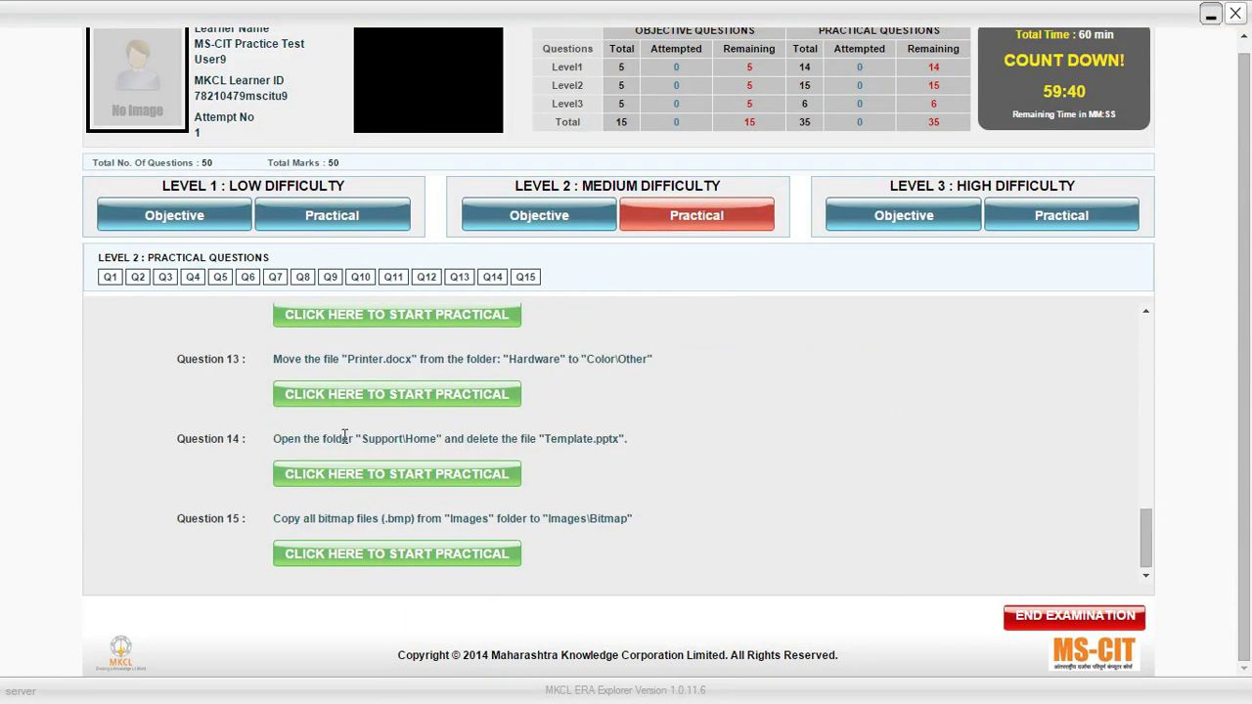
pyautogui.click(336, 396)
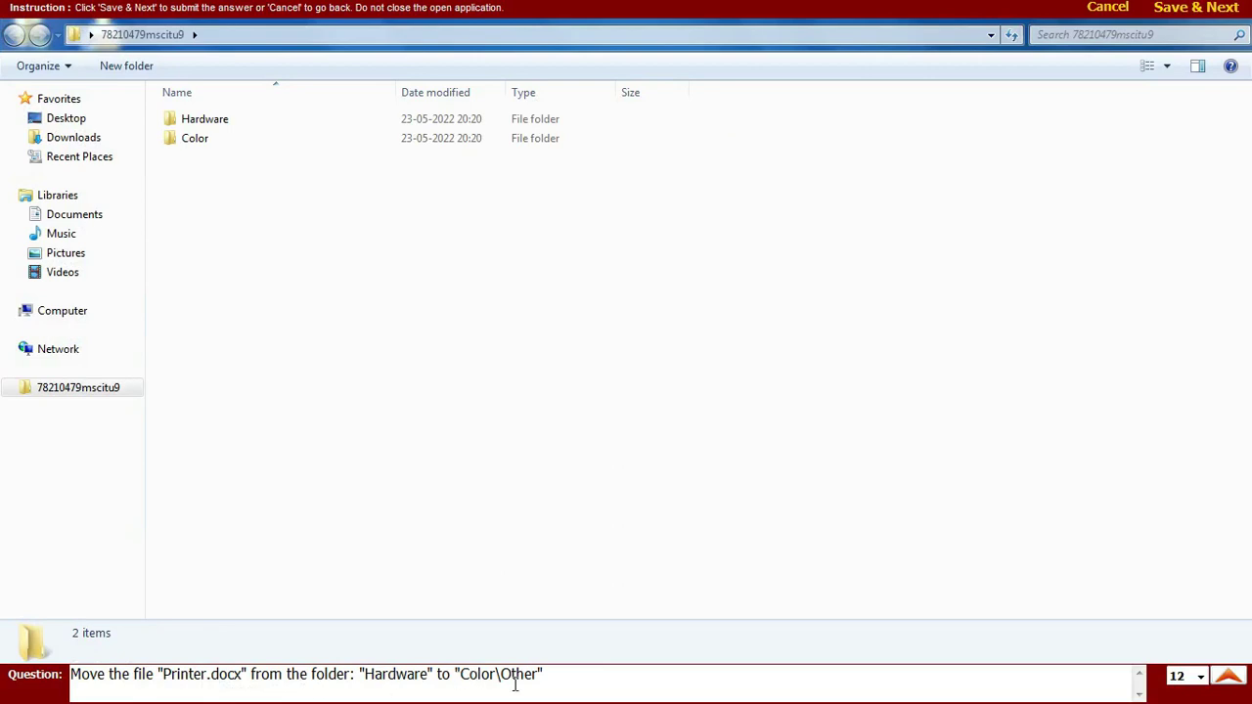
pyautogui.doubleClick(186, 124)
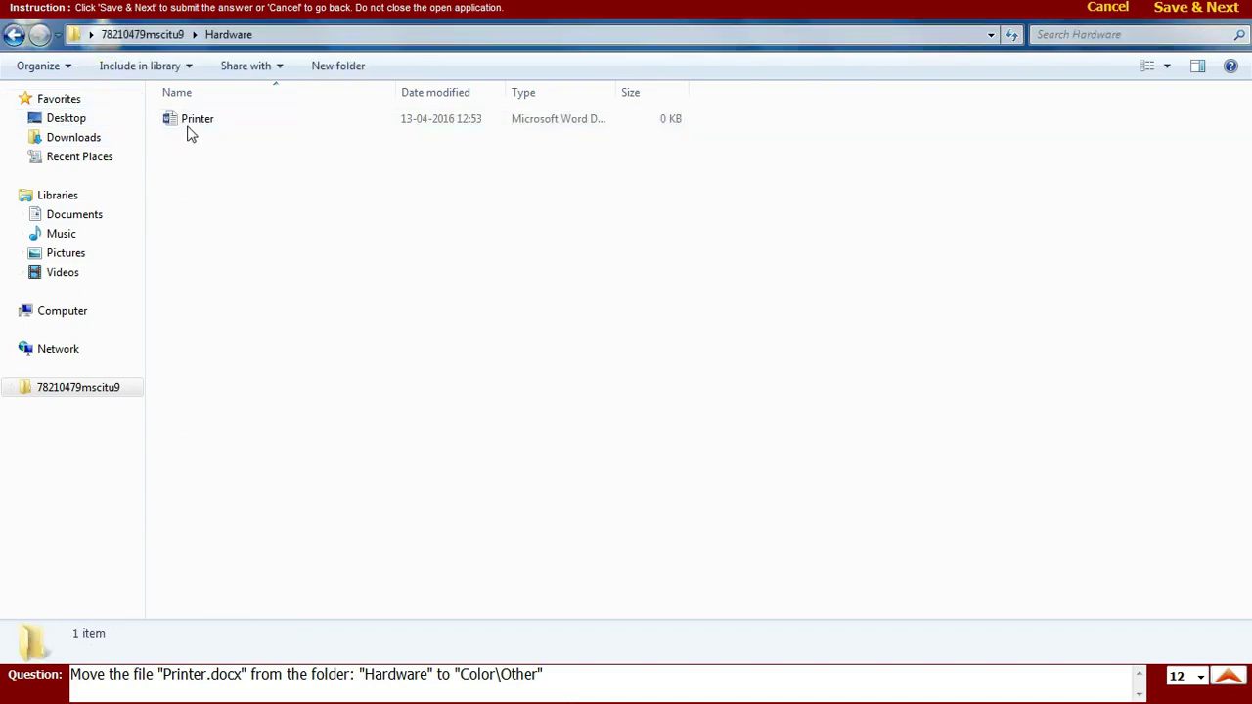
pyautogui.click(188, 123)
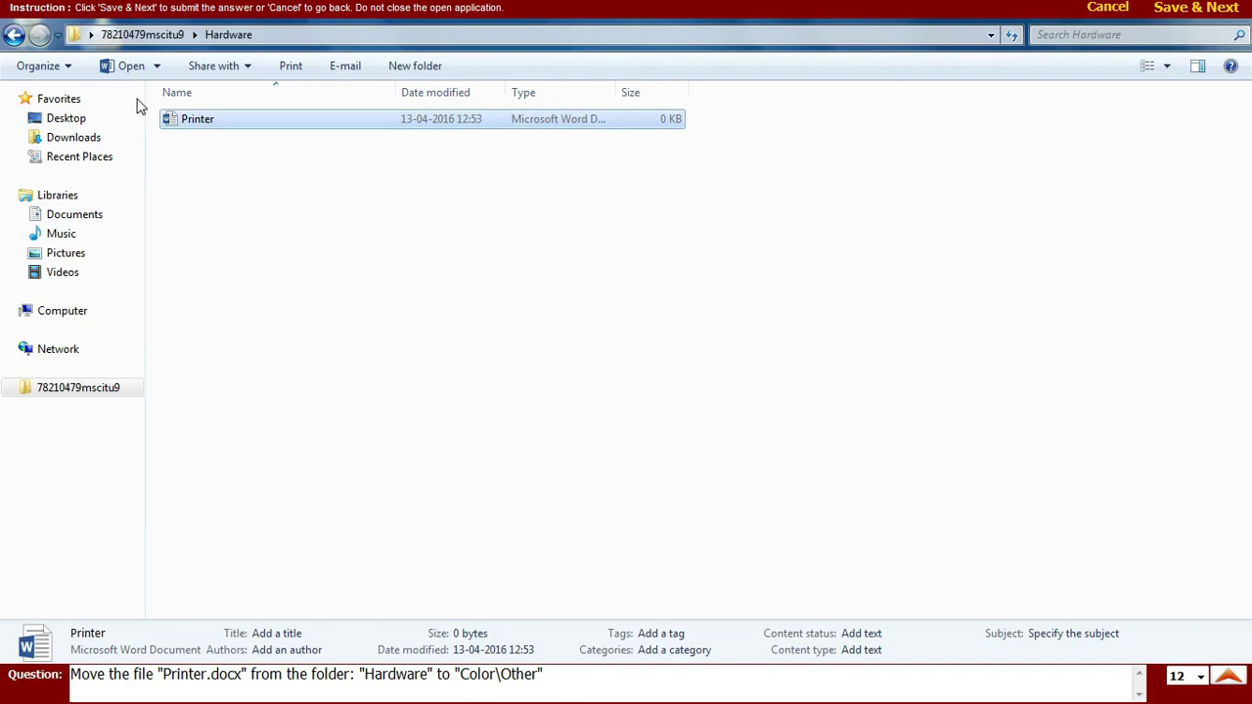
pyautogui.click(51, 69)
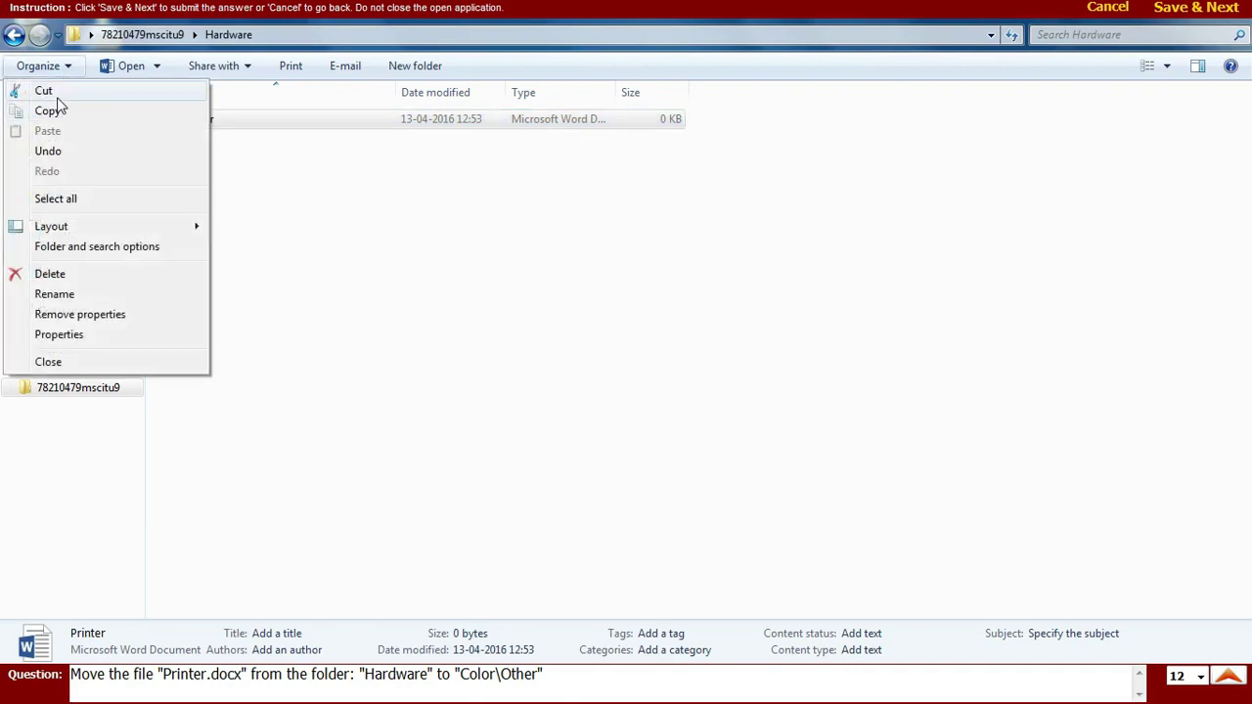
pyautogui.click(58, 98)
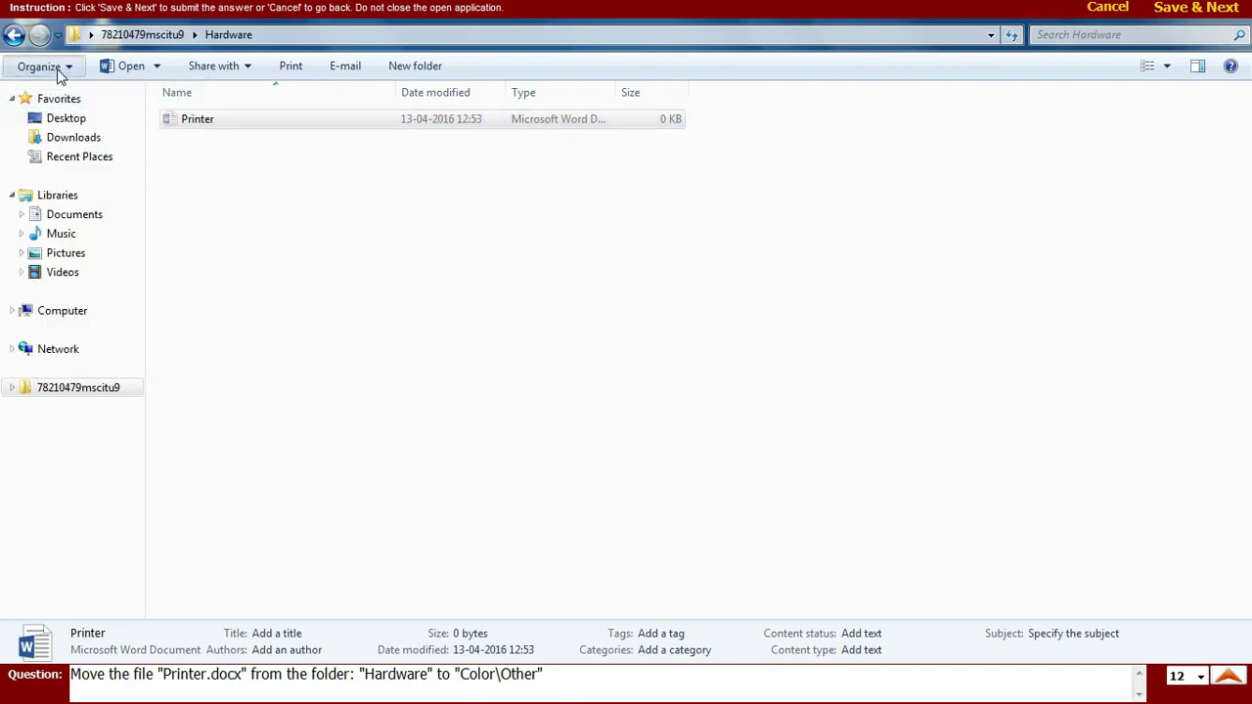
pyautogui.click(59, 67)
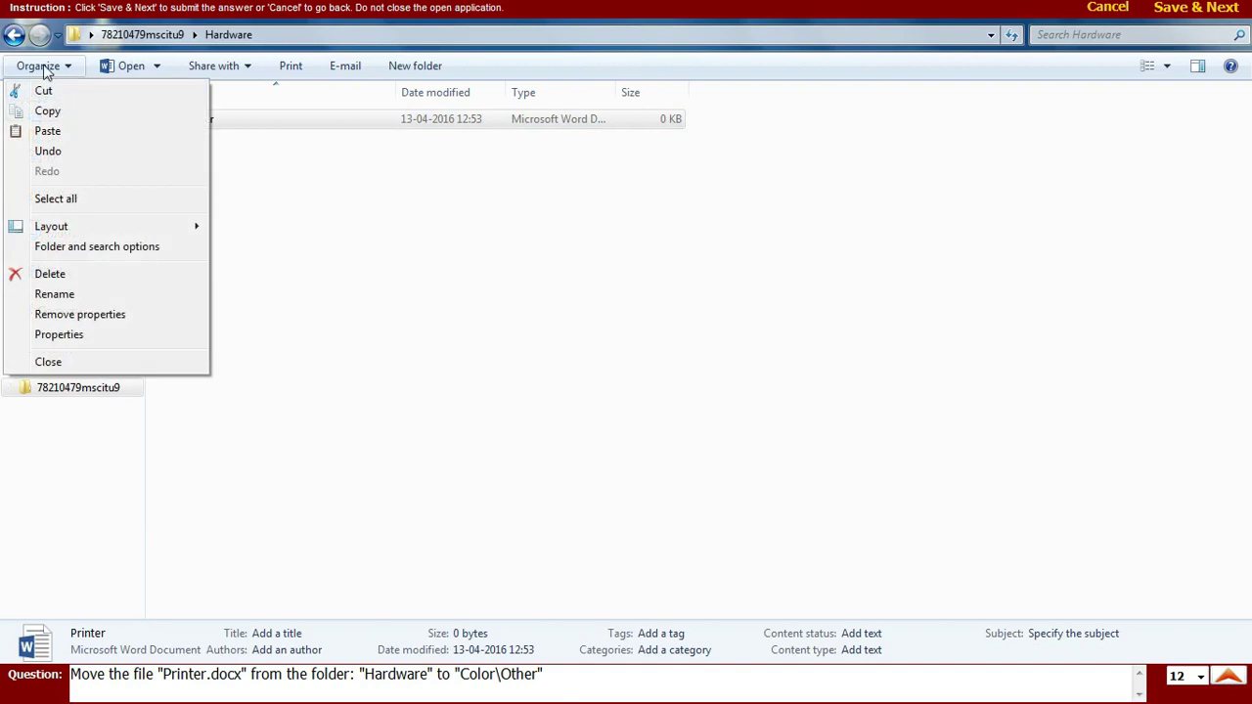
pyautogui.click(349, 275)
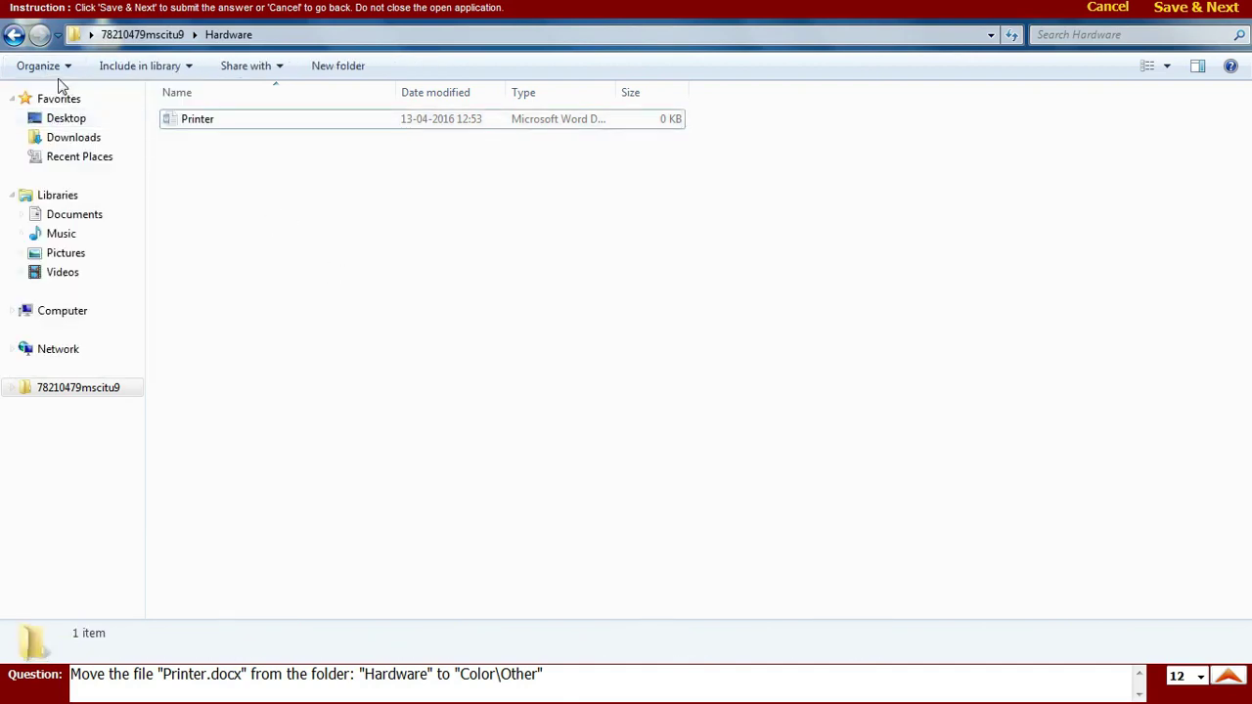
# Step: Paste the cut Printer document into the Color\Other folder
pyautogui.click(14, 34)
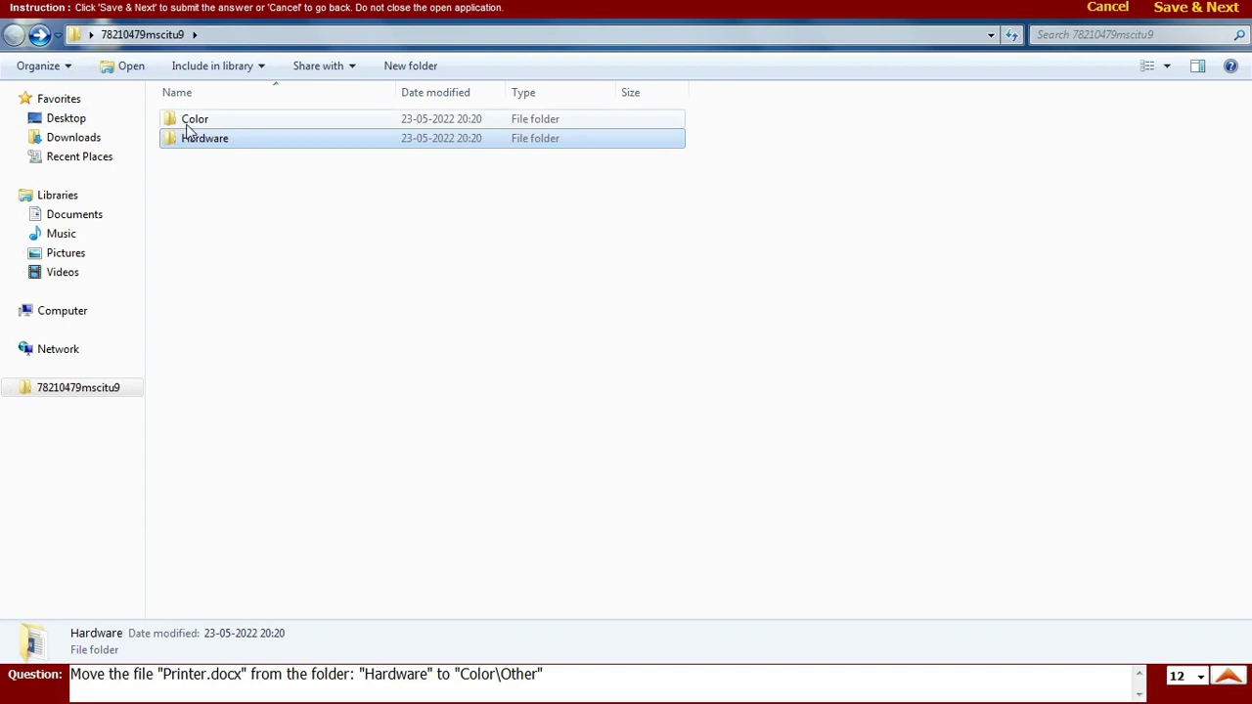
pyautogui.doubleClick(190, 122)
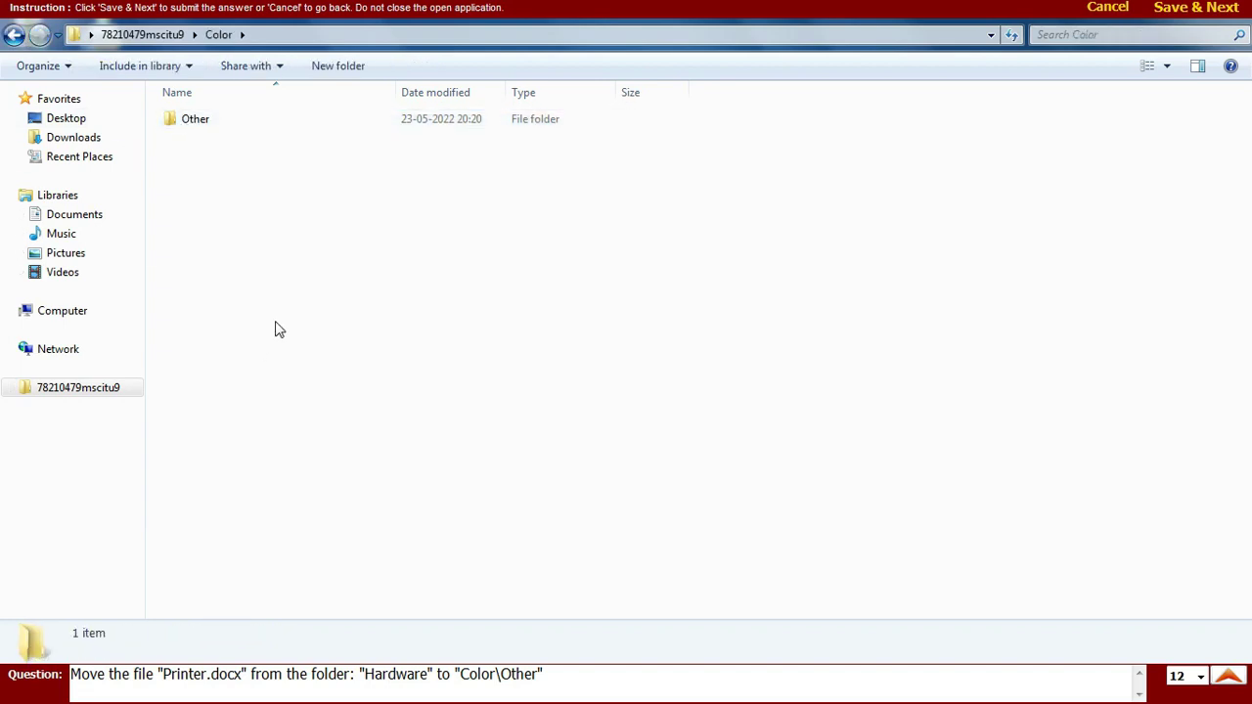
pyautogui.doubleClick(180, 126)
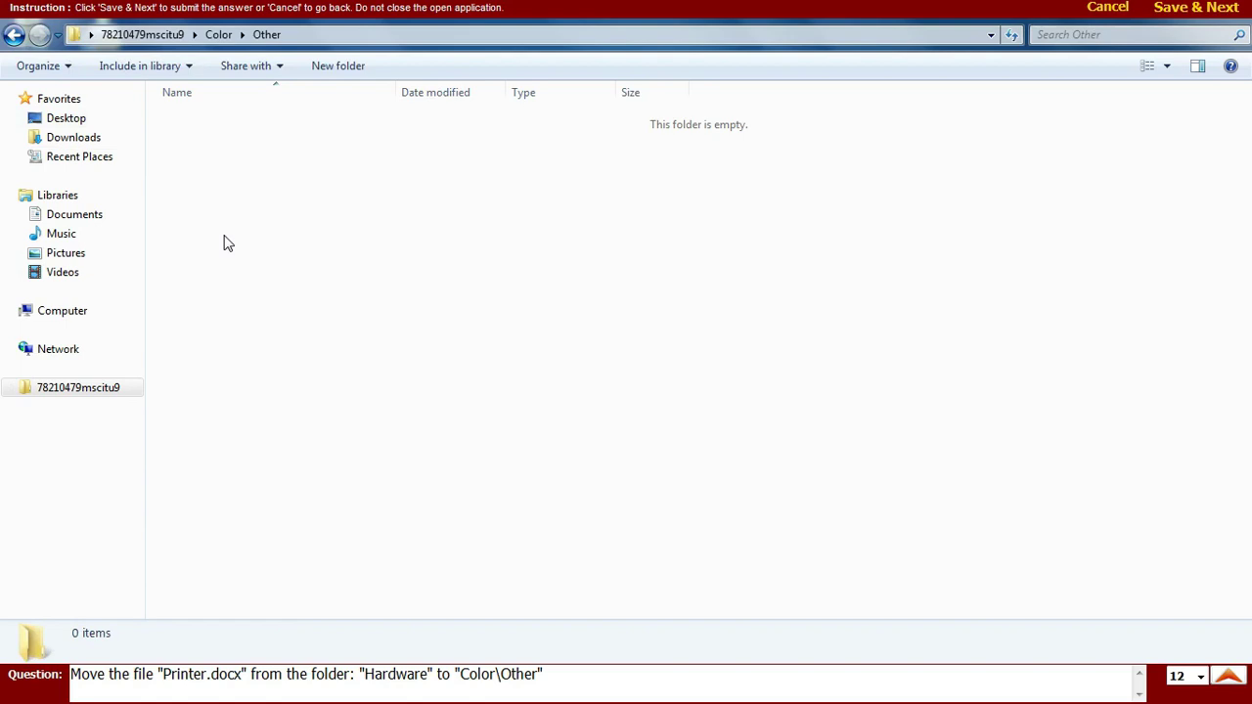
pyautogui.click(43, 68)
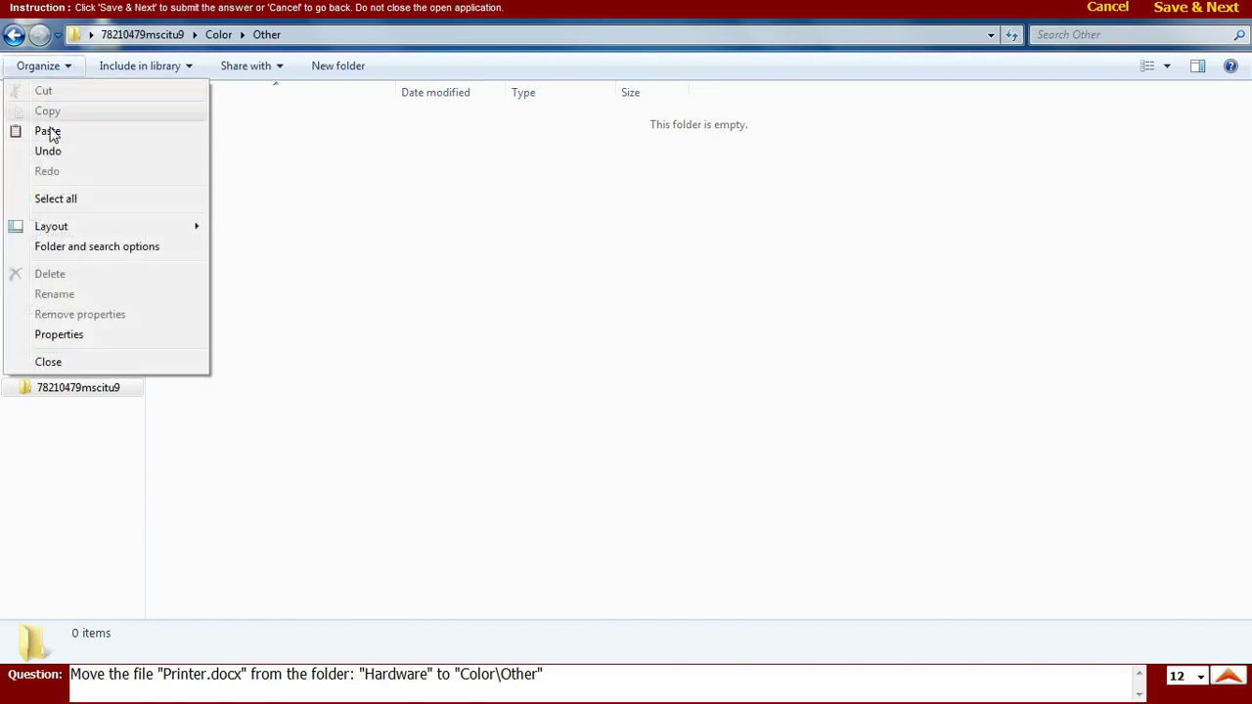
pyautogui.click(50, 134)
# Step: Go back to the Color folder and reopen its Other folder to check the moved document
pyautogui.press('BackSpace')
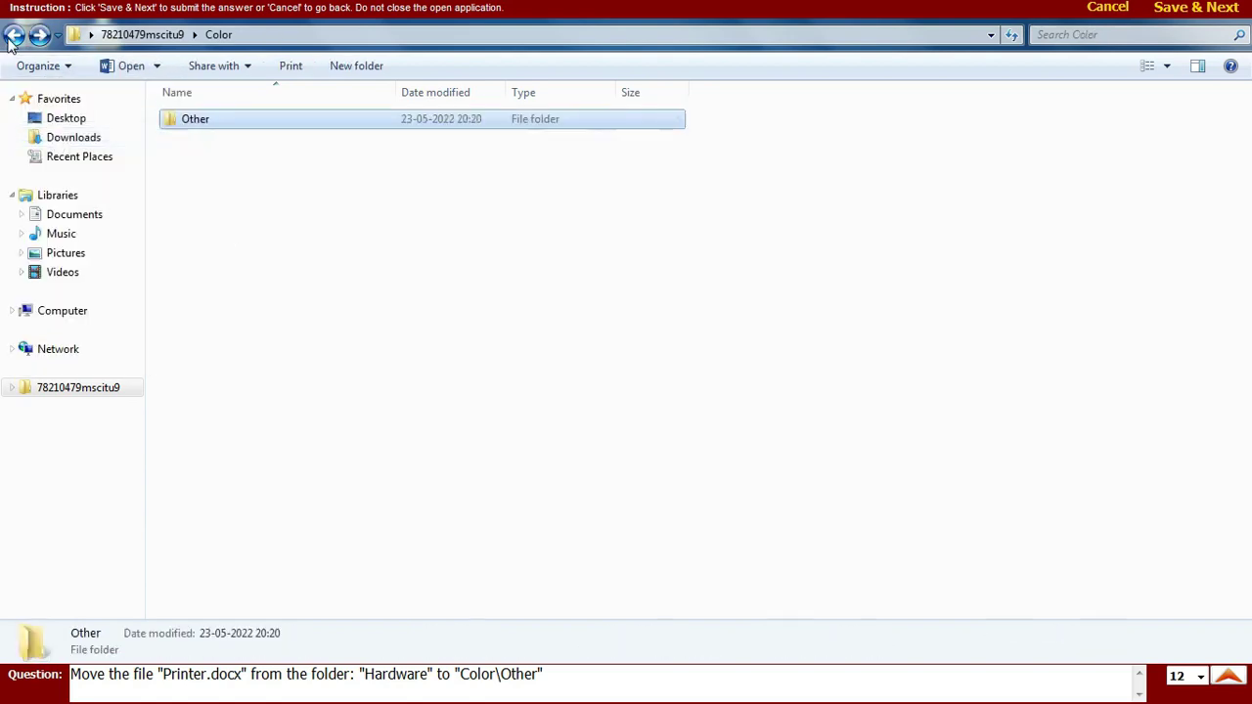
pyautogui.click(207, 203)
pyautogui.click(189, 127)
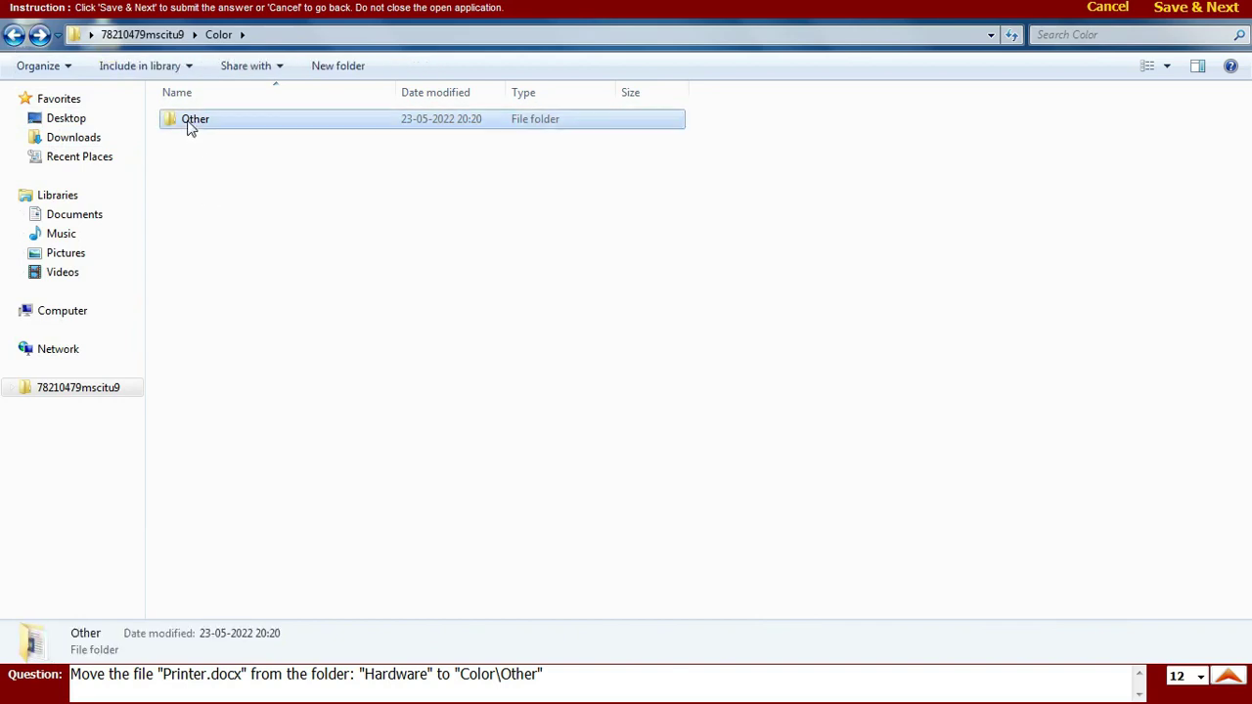
pyautogui.click(44, 66)
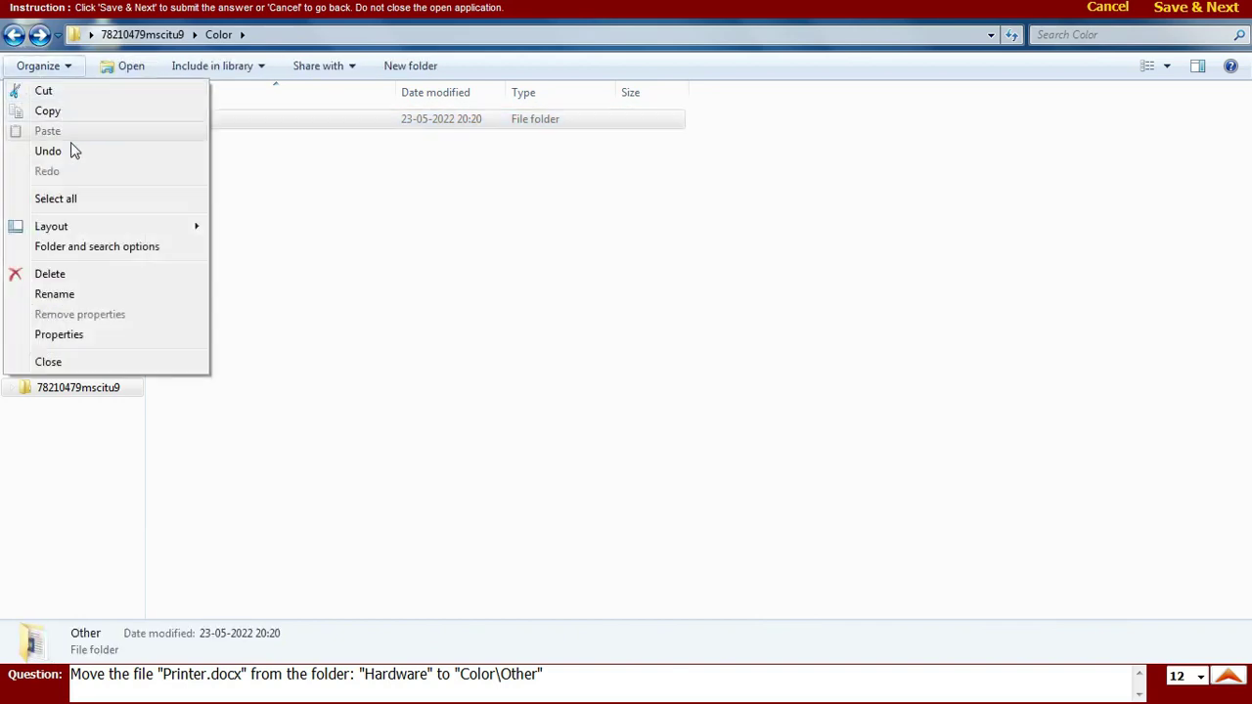
pyautogui.click(309, 227)
pyautogui.doubleClick(191, 128)
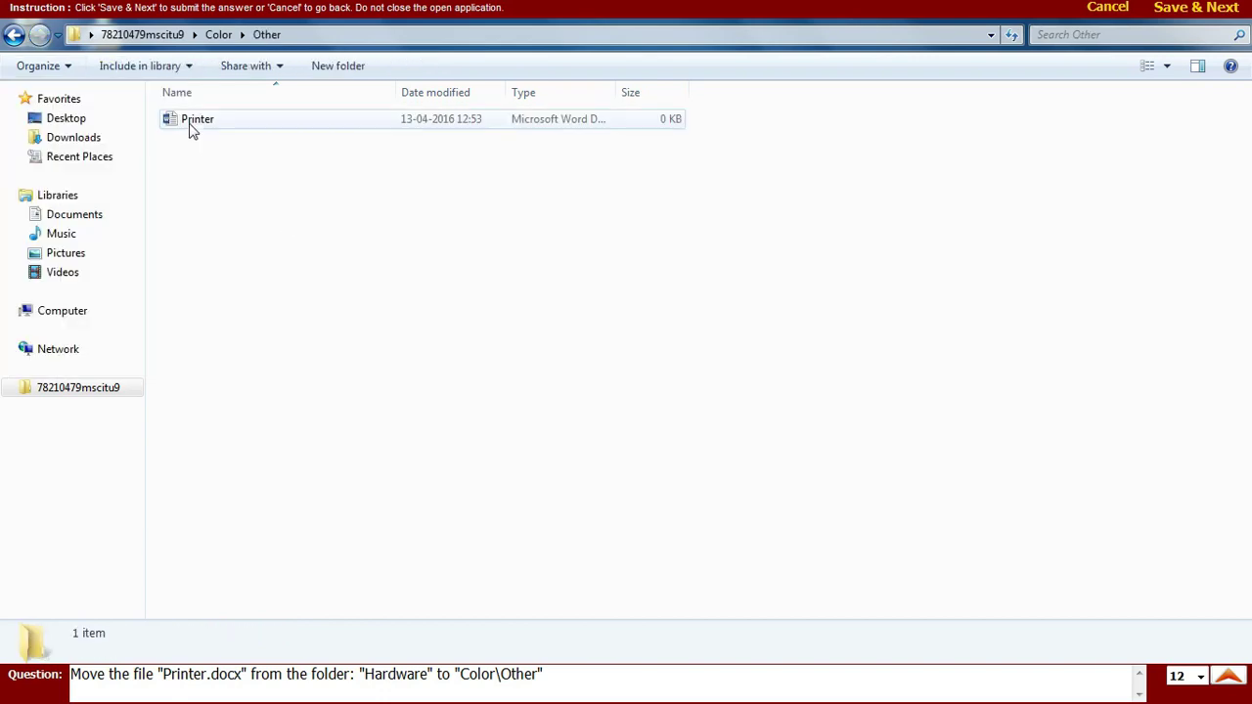
# Step: Submit the answer for moving the Printer document to Color\Other
pyautogui.click(41, 67)
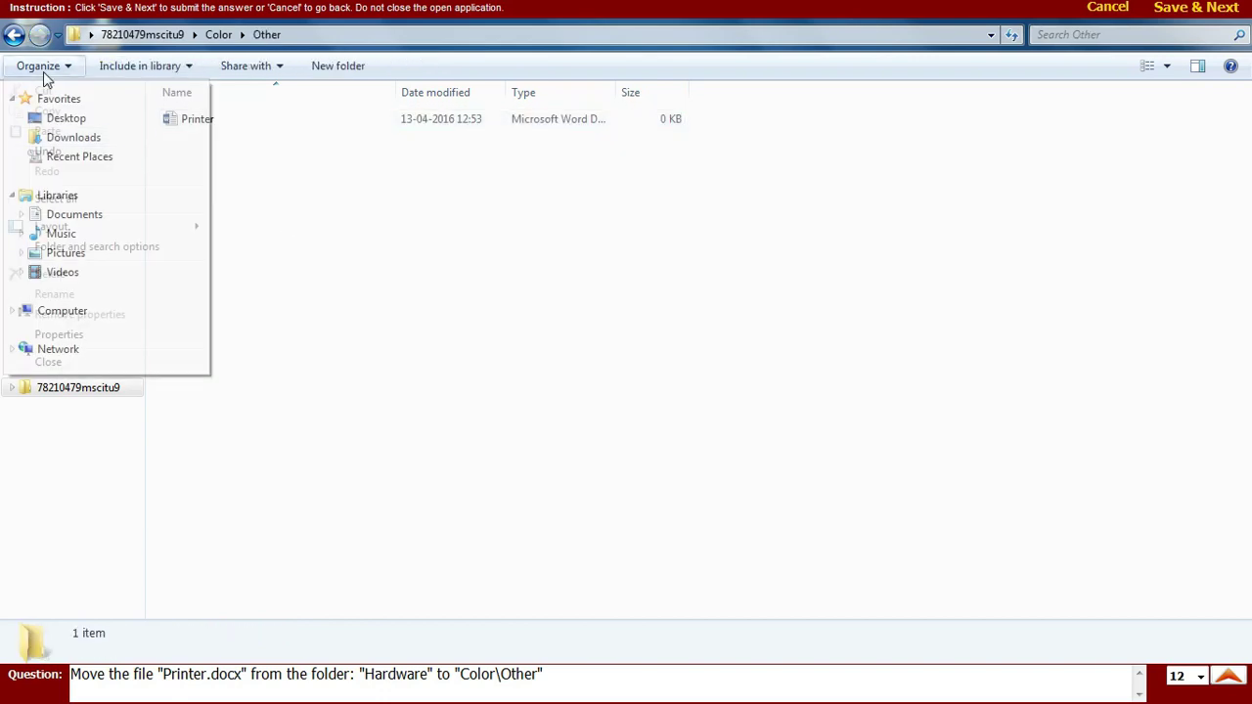
pyautogui.click(397, 350)
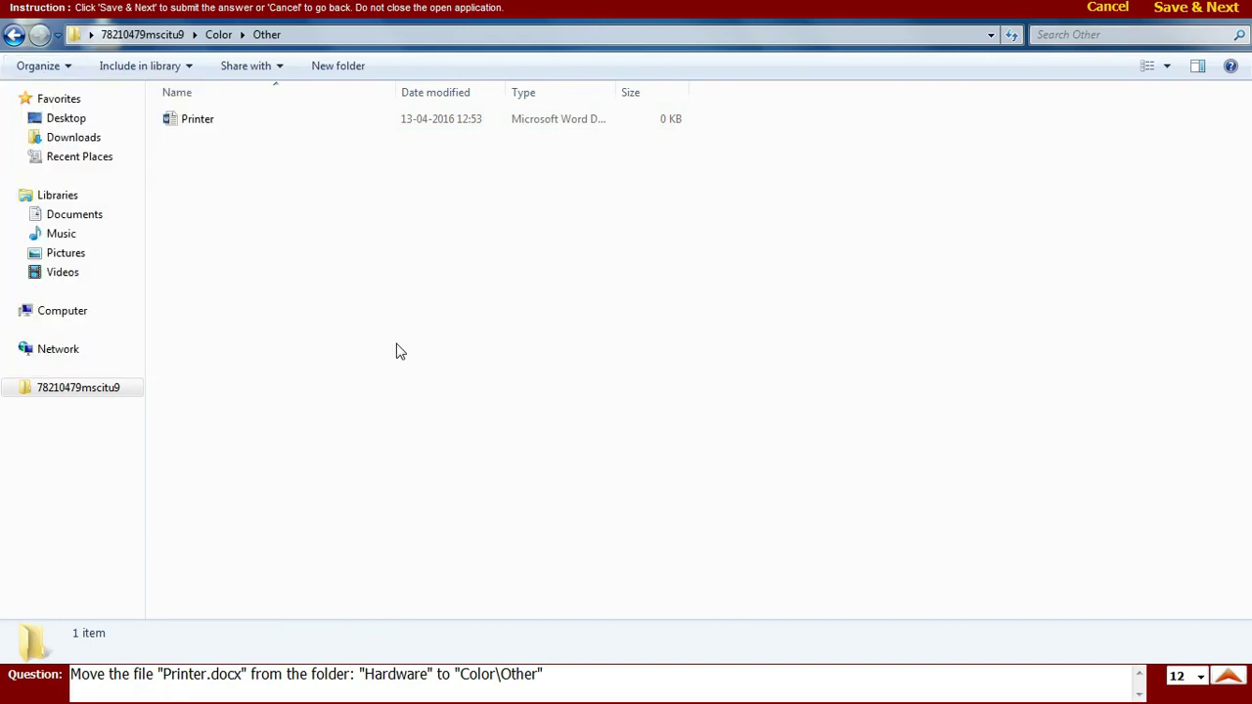
pyautogui.click(1192, 8)
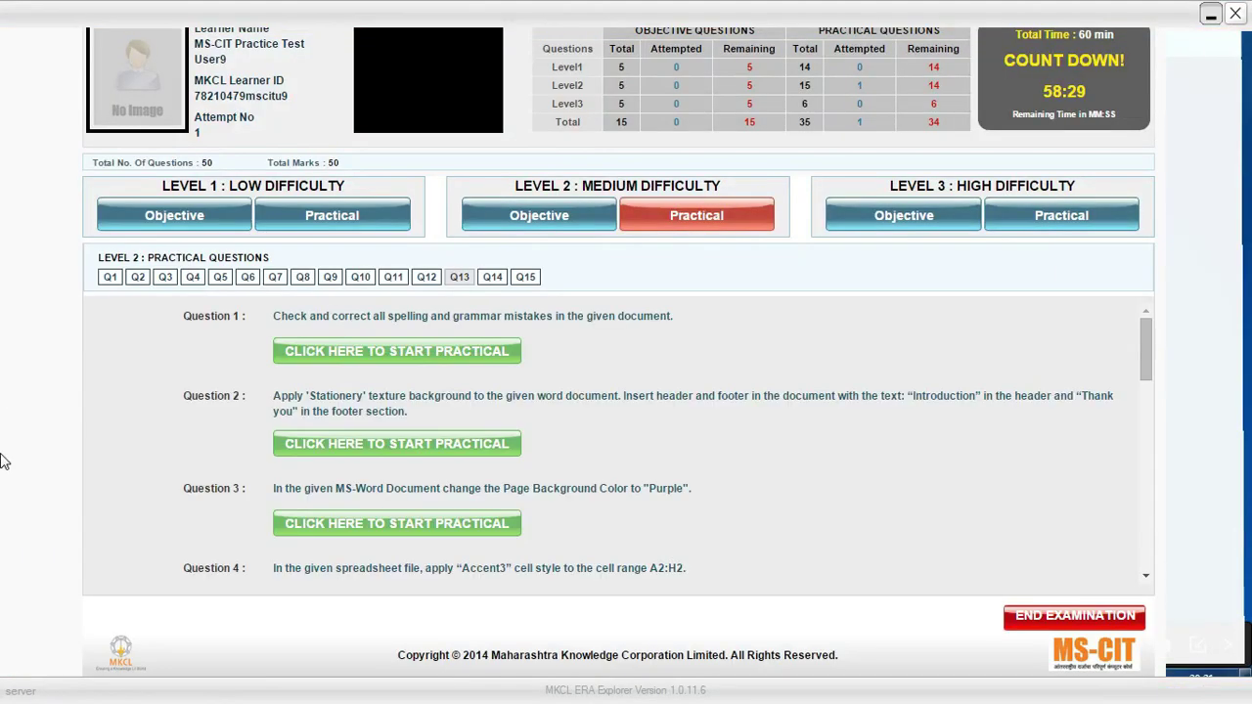